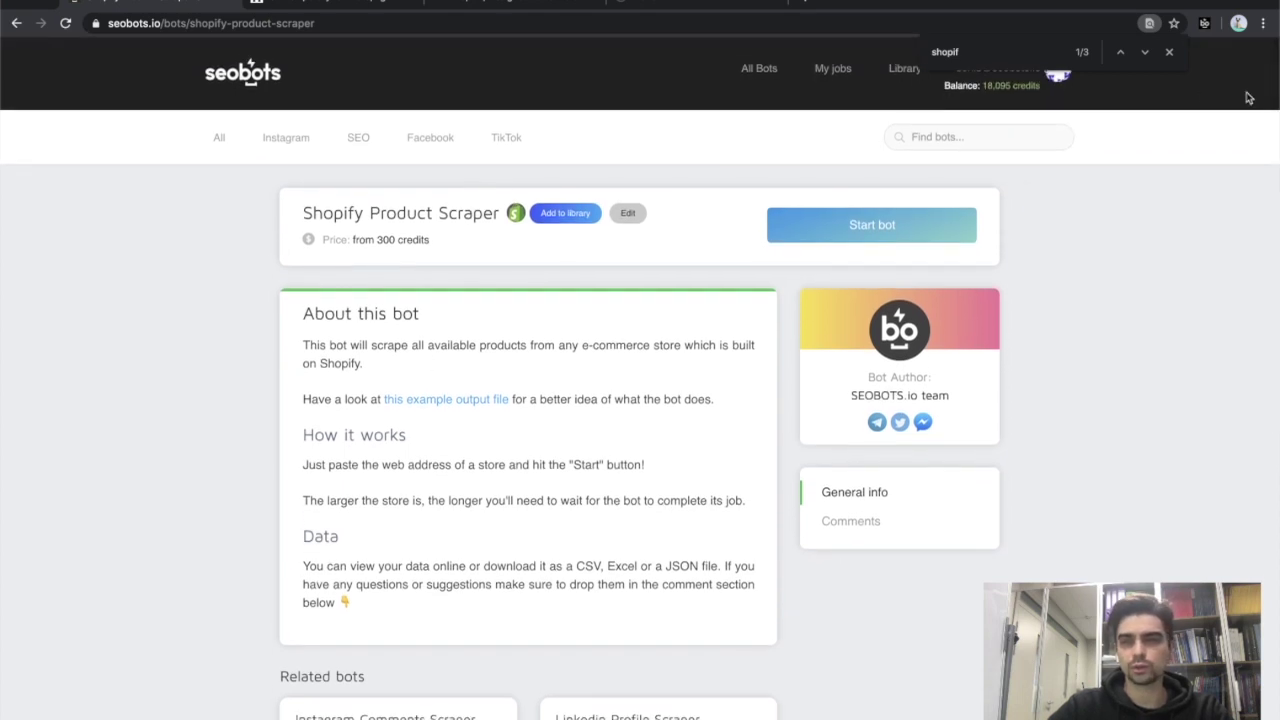
- Close the find bar and open the Shopify Product Scraper's example output file
left_click(1169, 51)
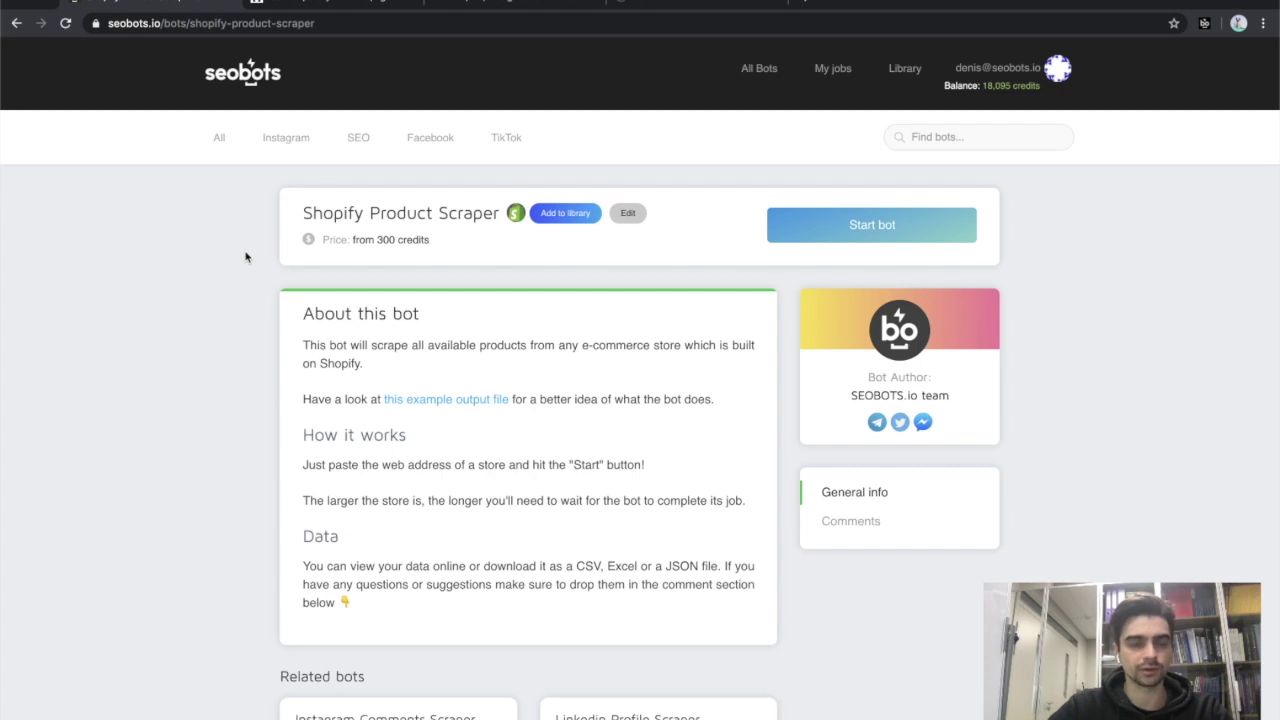
scroll(245, 257, "down", 1)
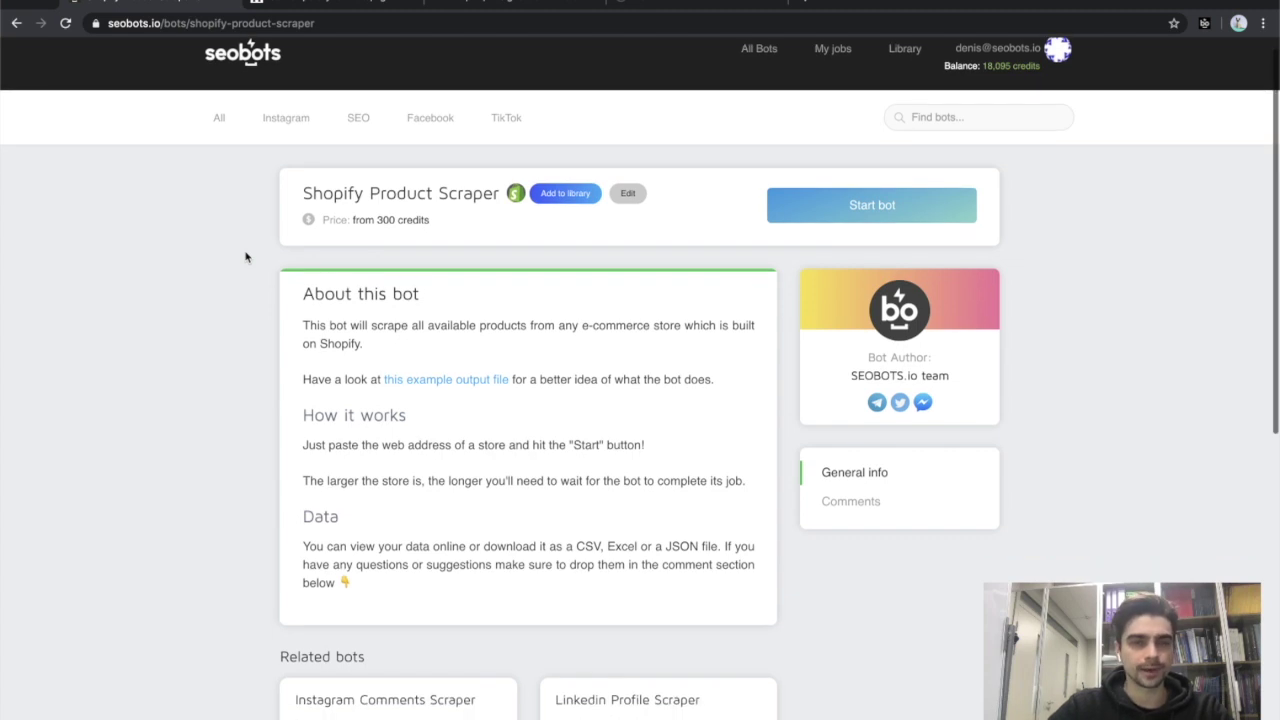
scroll(220, 314, "down", 2)
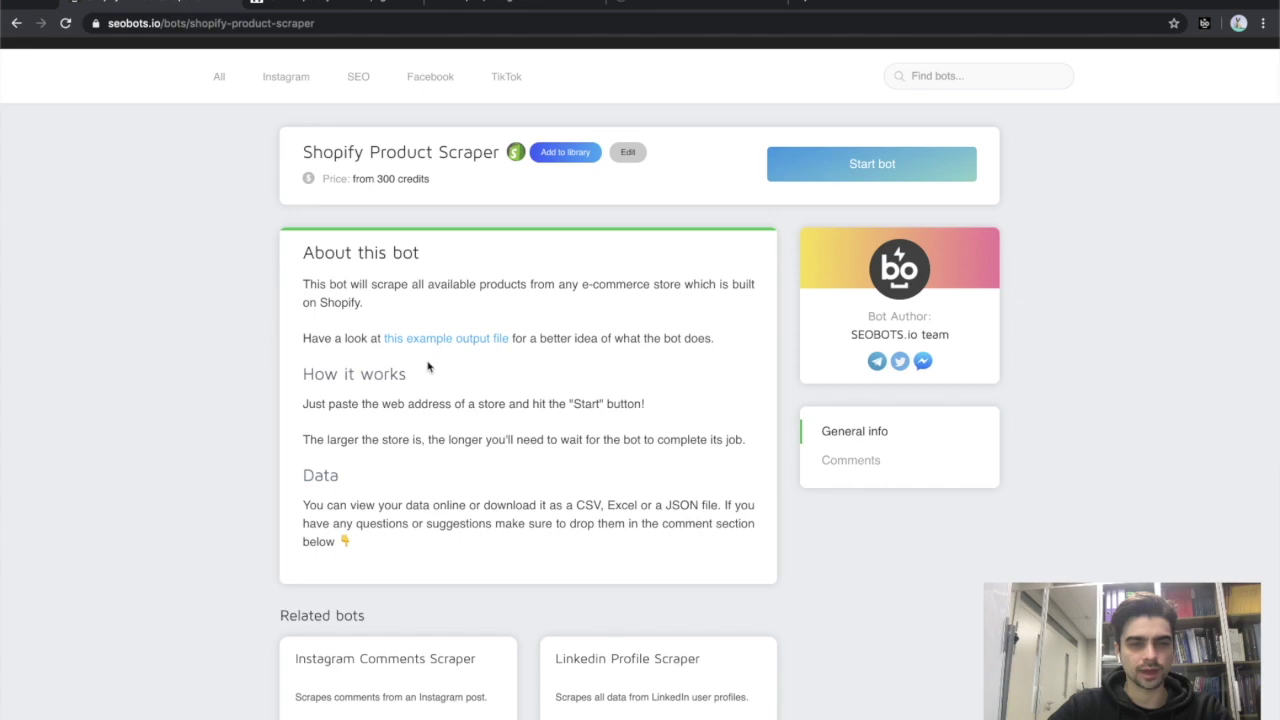
left_click(475, 343)
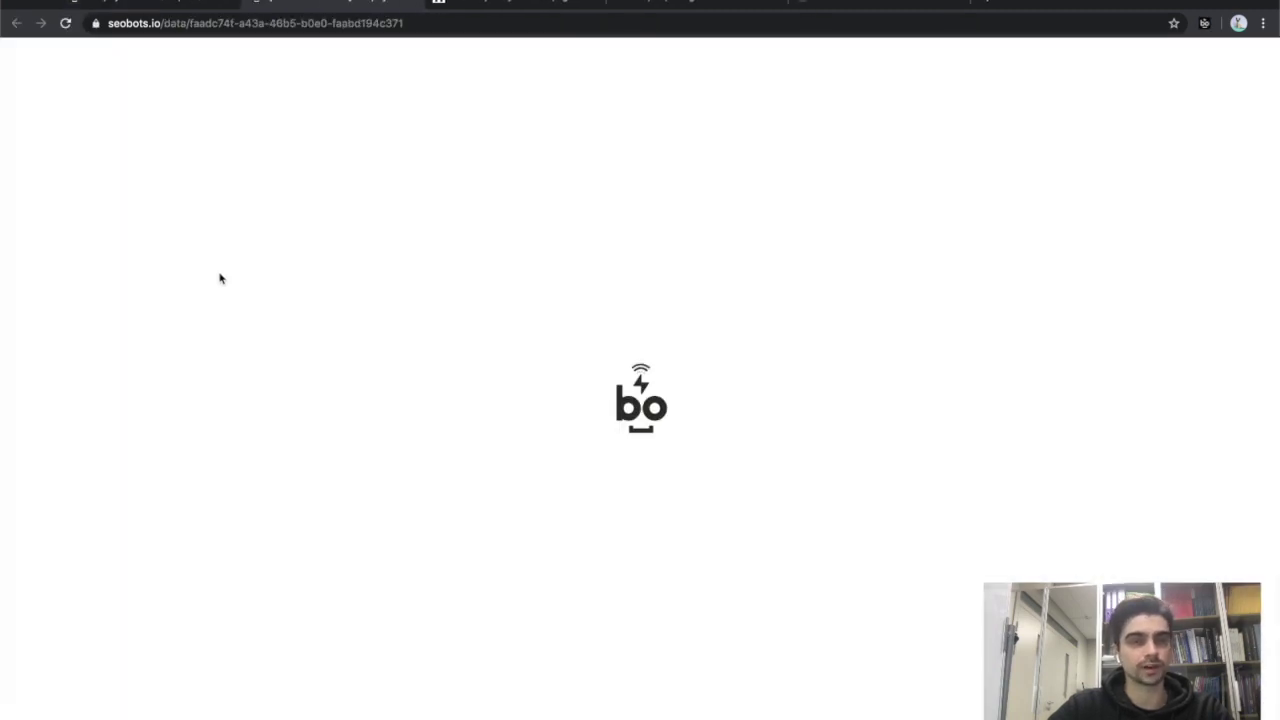
- Browse the Staples demo table across its URL, Name, Price, In stock and Product URL columns
scroll(270, 278, "down", 3)
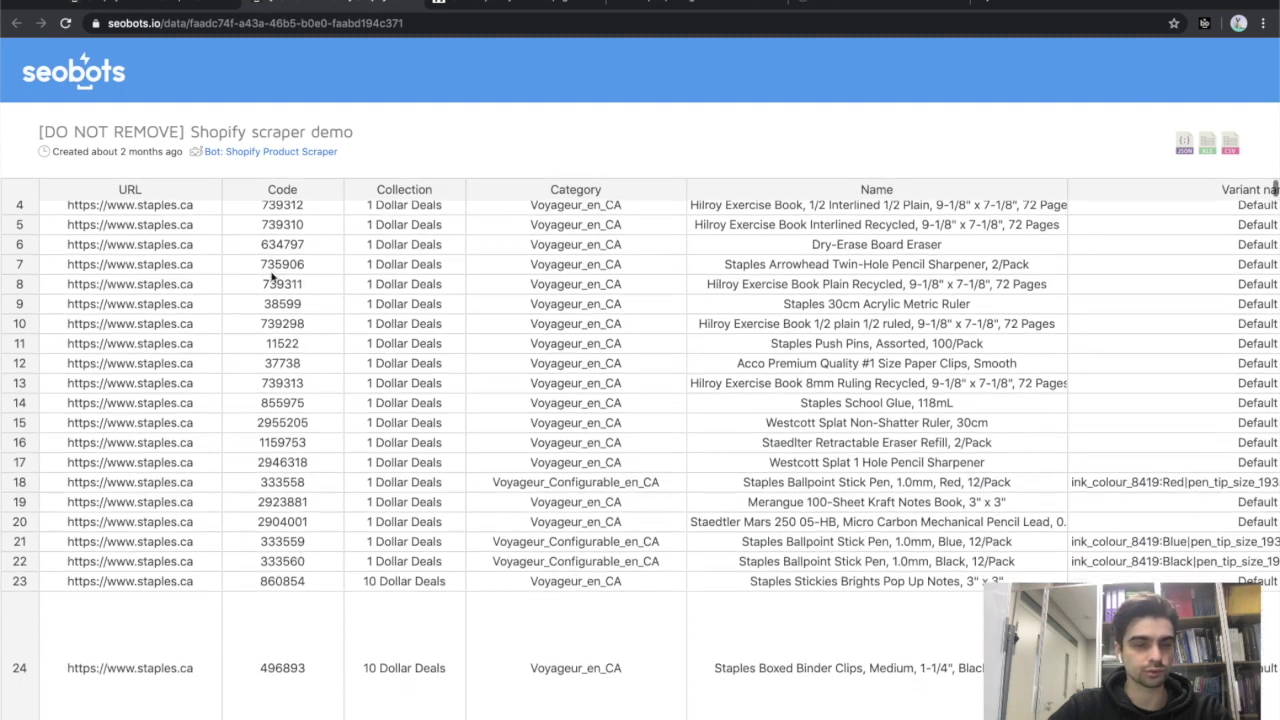
scroll(271, 277, "up", 3)
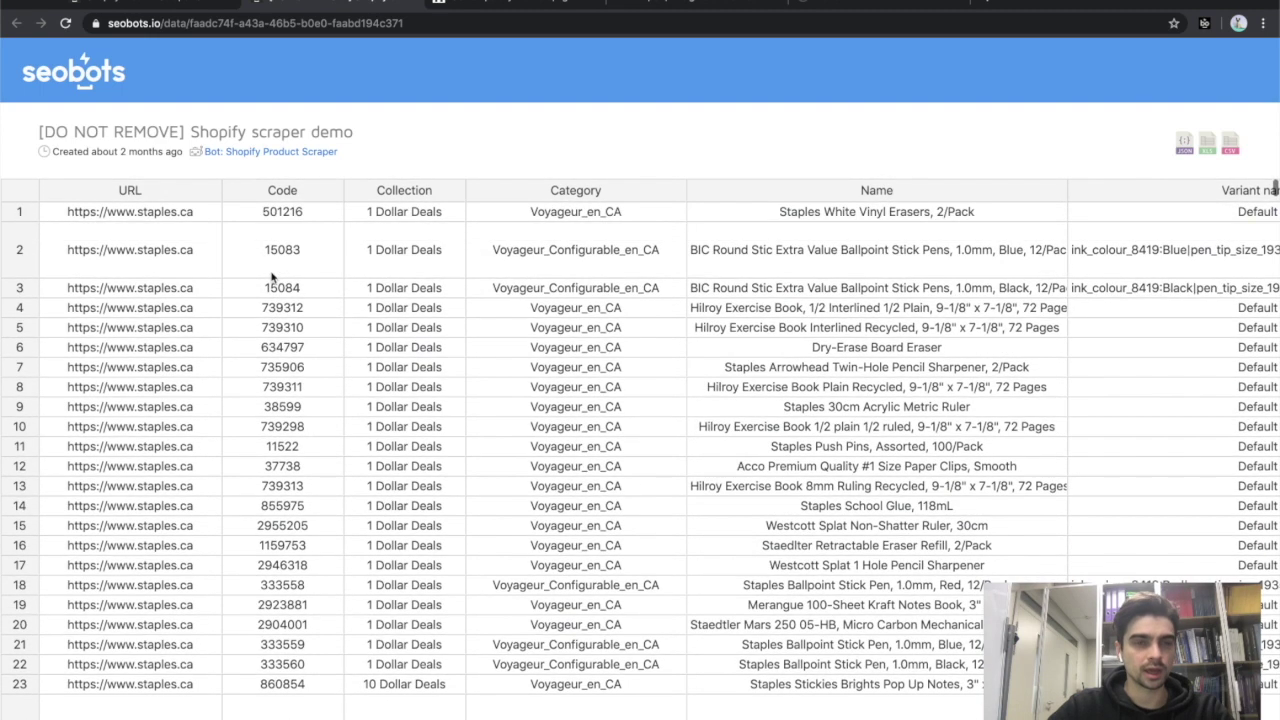
left_click(210, 217)
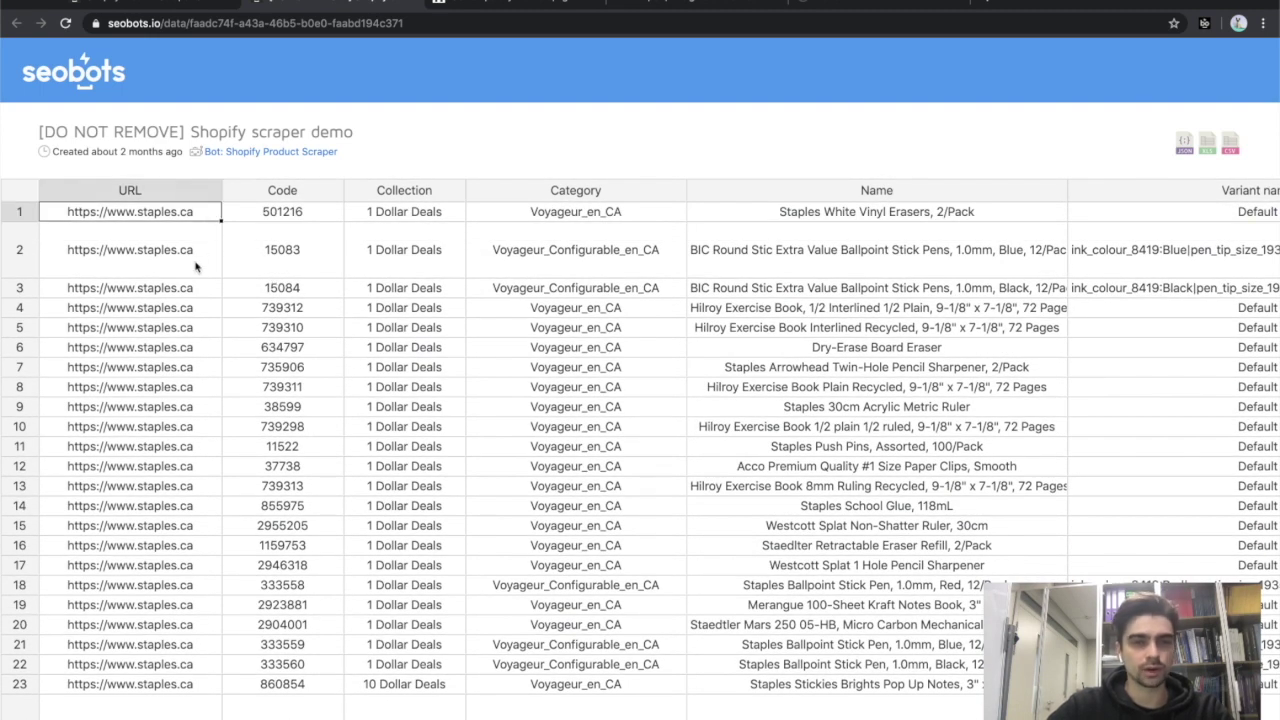
scroll(196, 266, "right", 15)
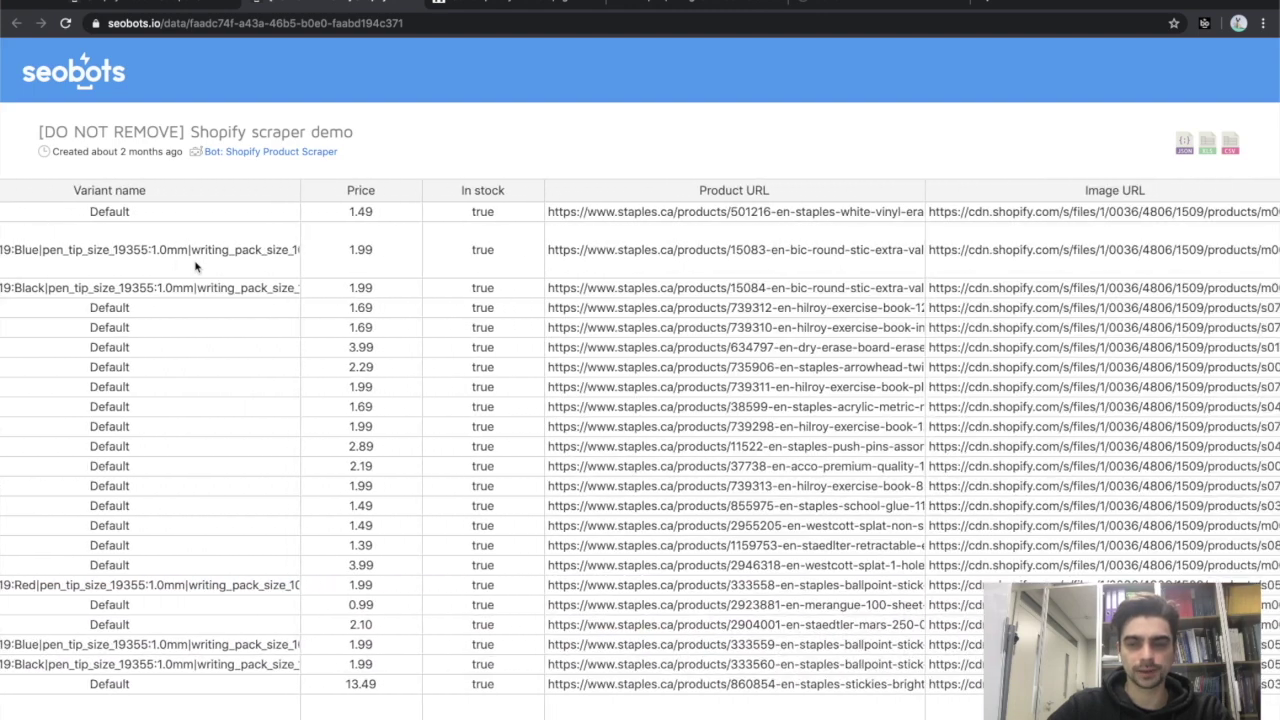
scroll(196, 266, "right", 5)
scroll(196, 266, "left", 20)
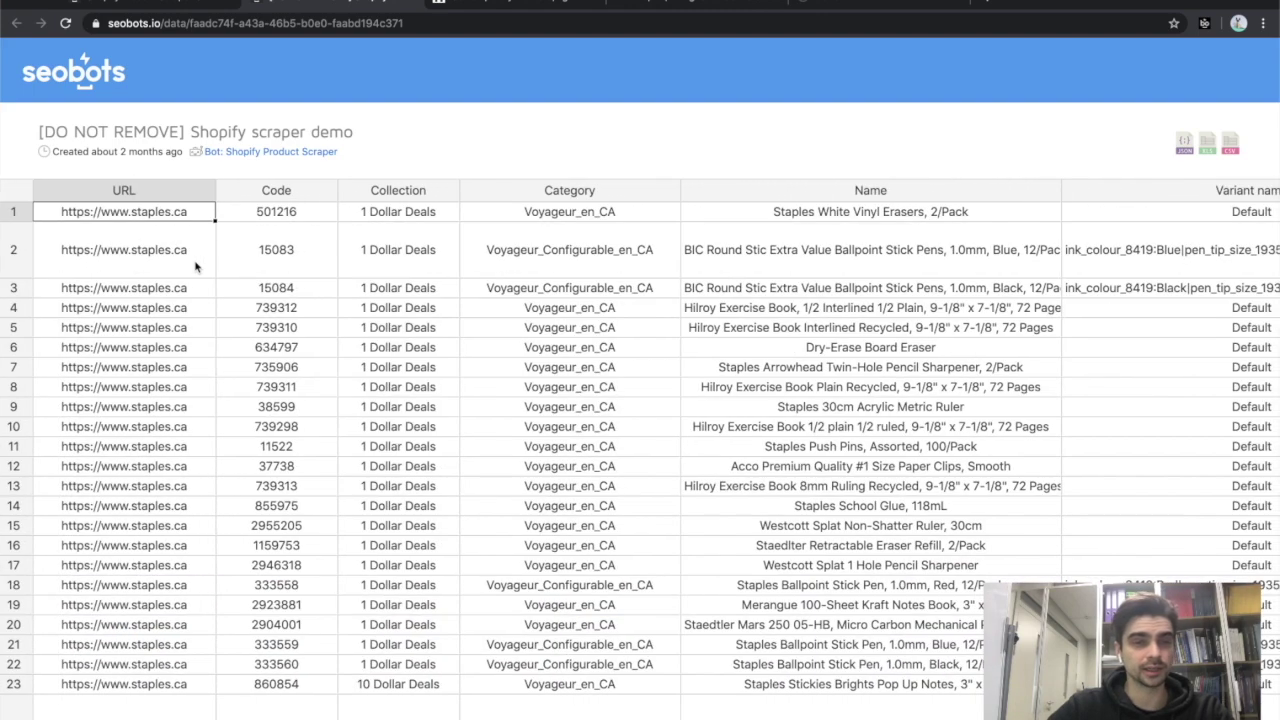
scroll(196, 266, "right", 3)
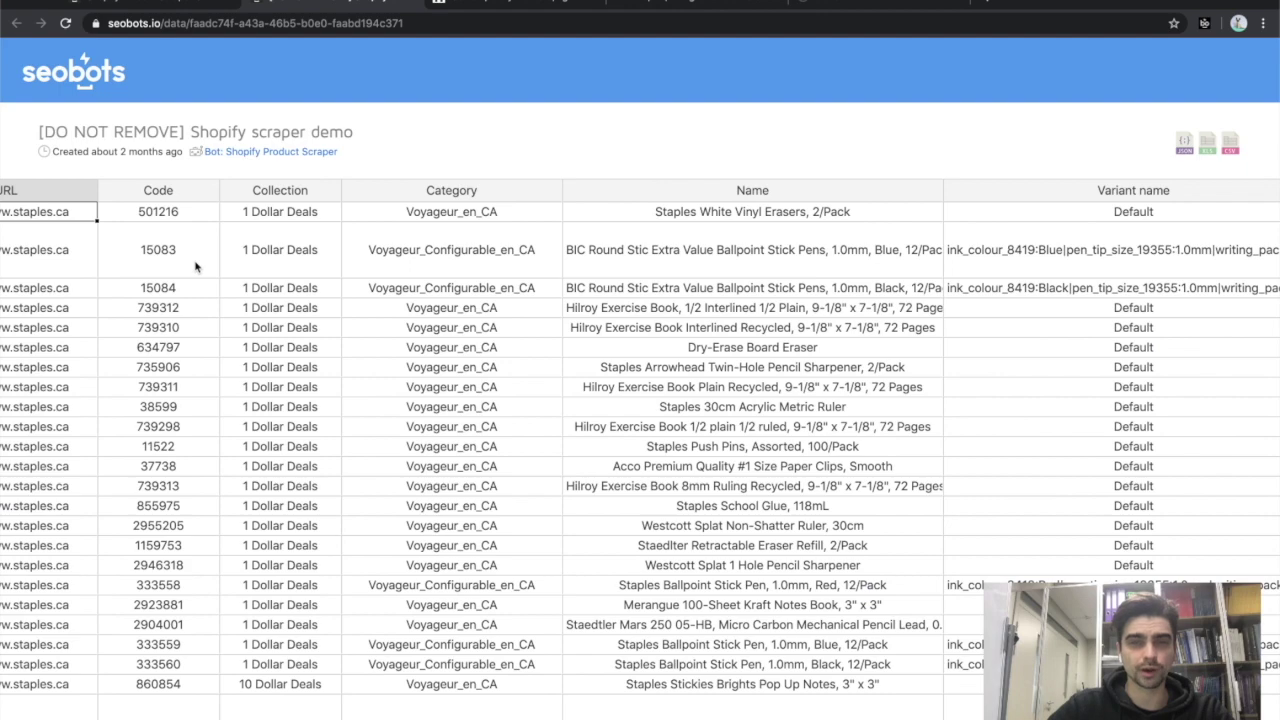
scroll(430, 288, "right", 20)
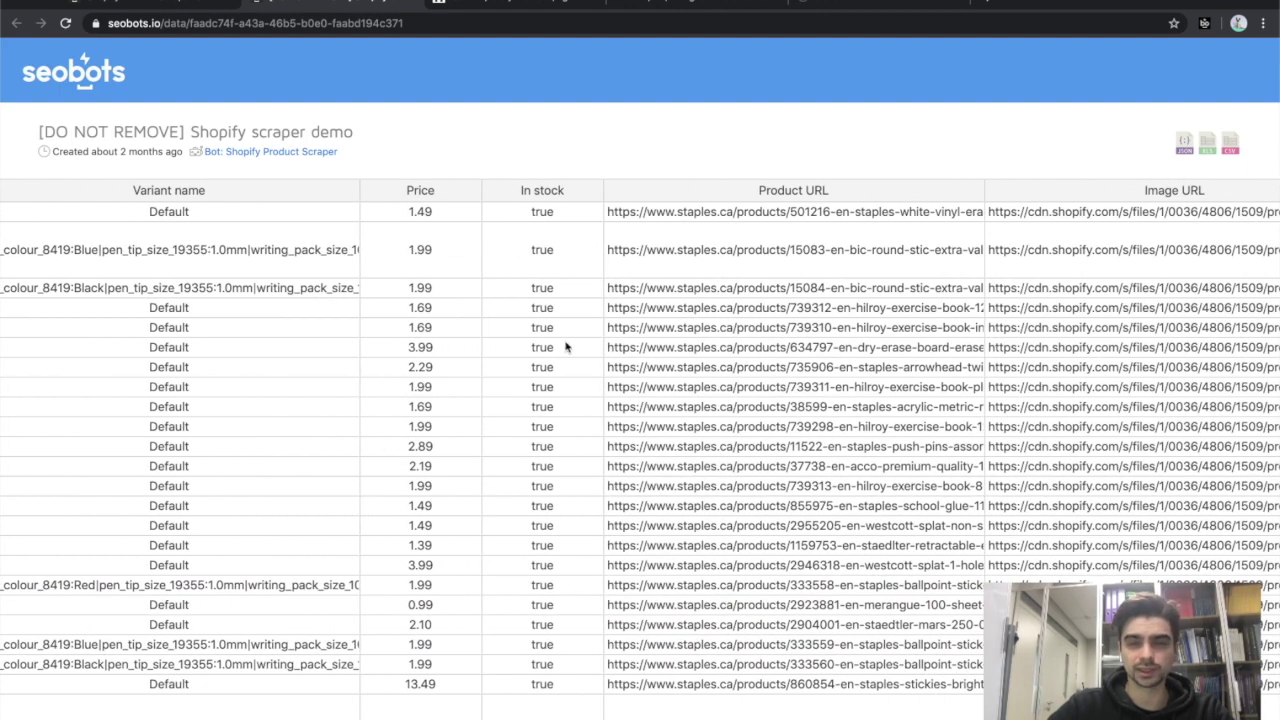
scroll(566, 346, "right", 3)
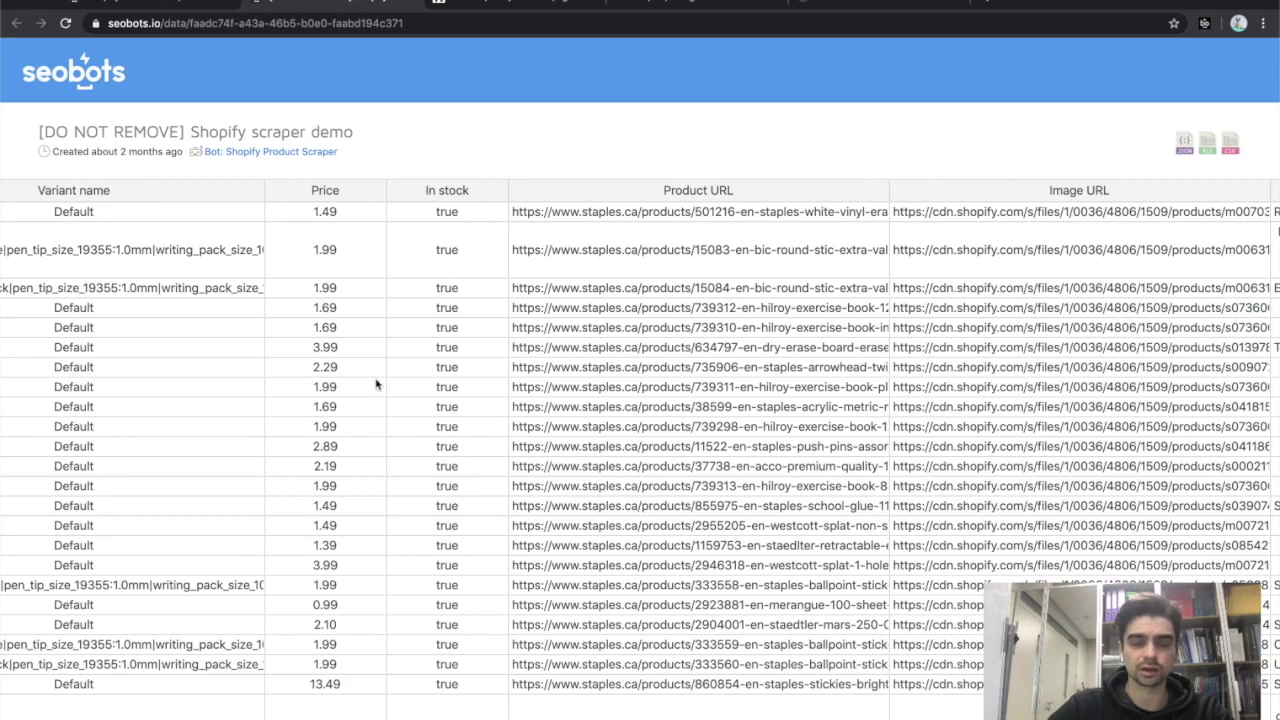
scroll(374, 384, "right", 12)
scroll(376, 384, "left", 20)
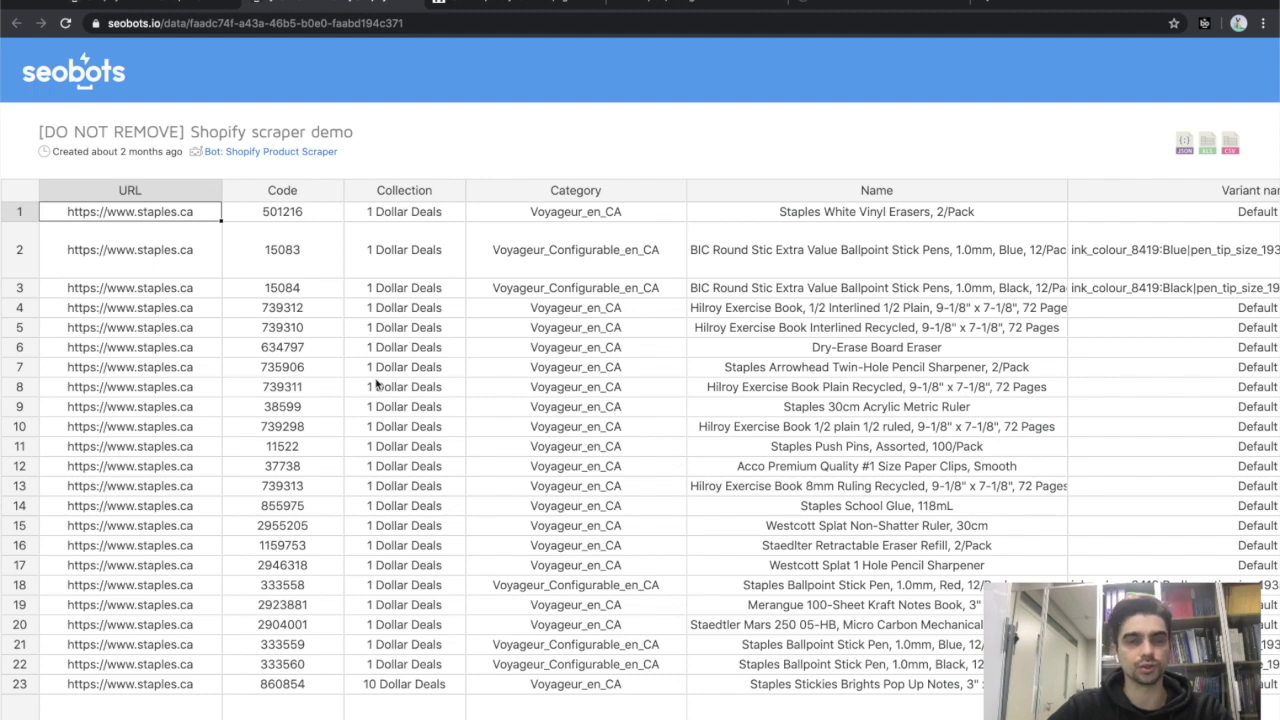
scroll(376, 384, "right", 2)
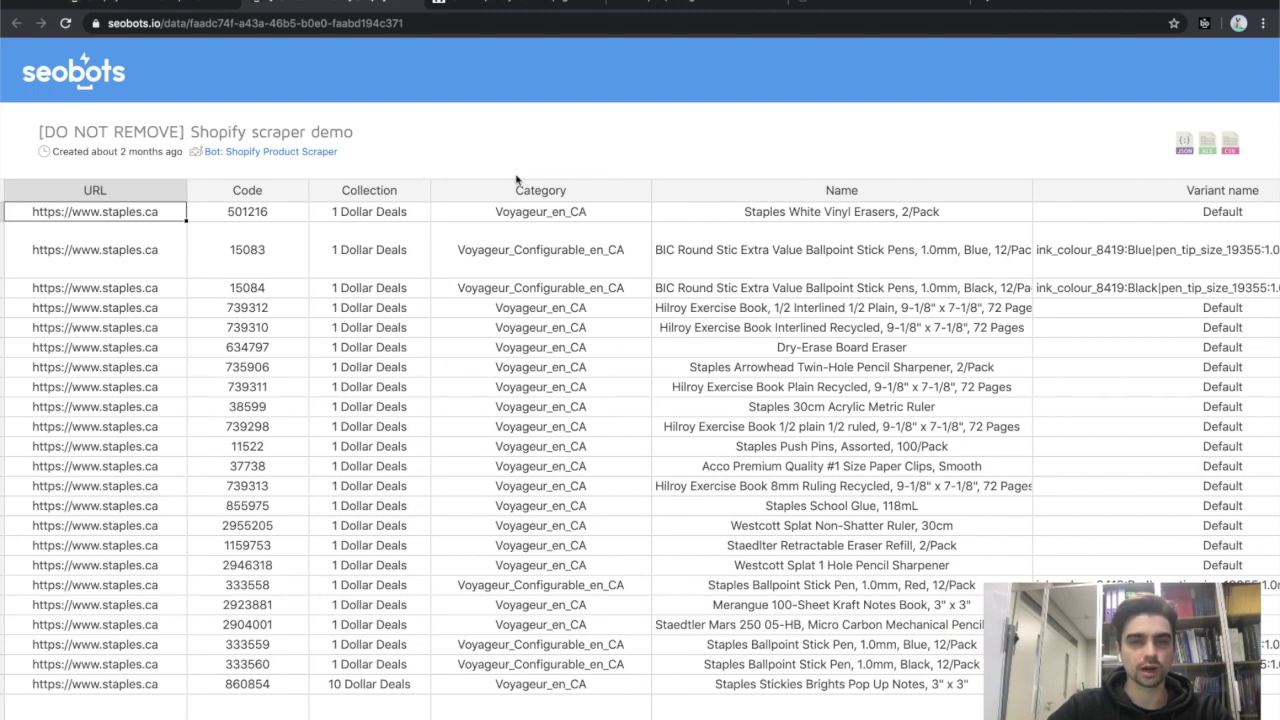
scroll(381, 348, "right", 15)
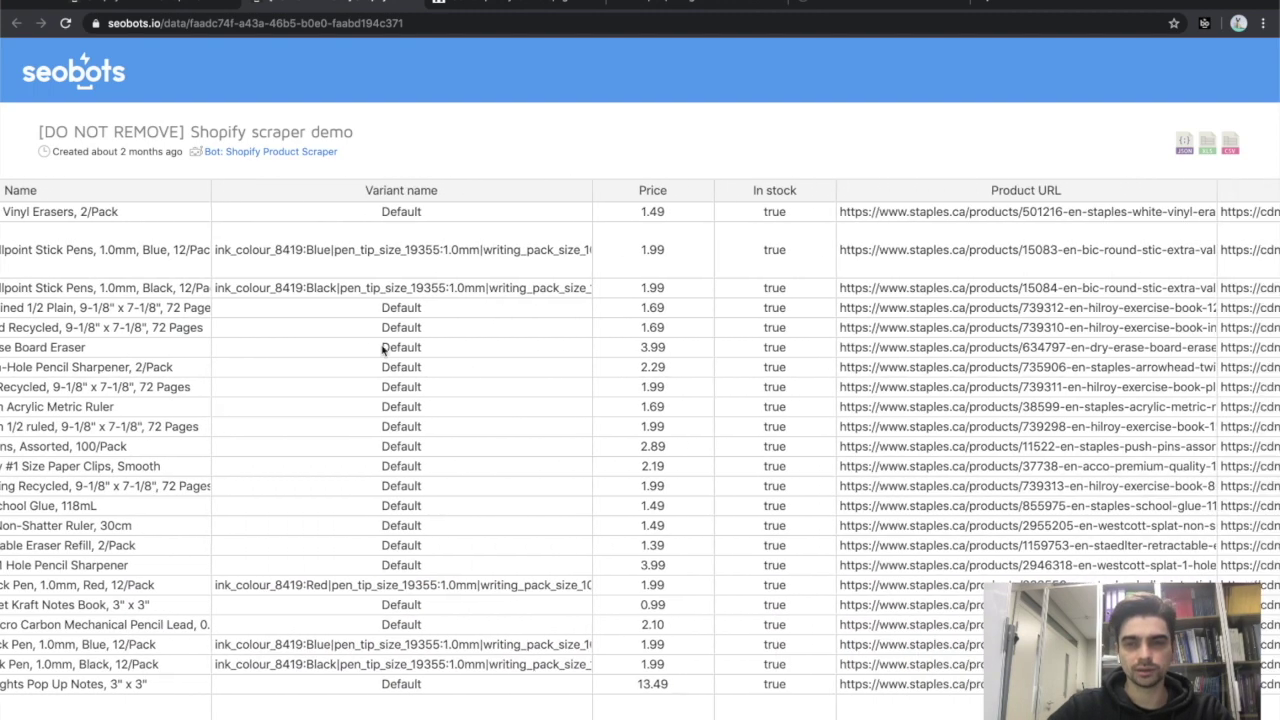
scroll(381, 348, "left", 15)
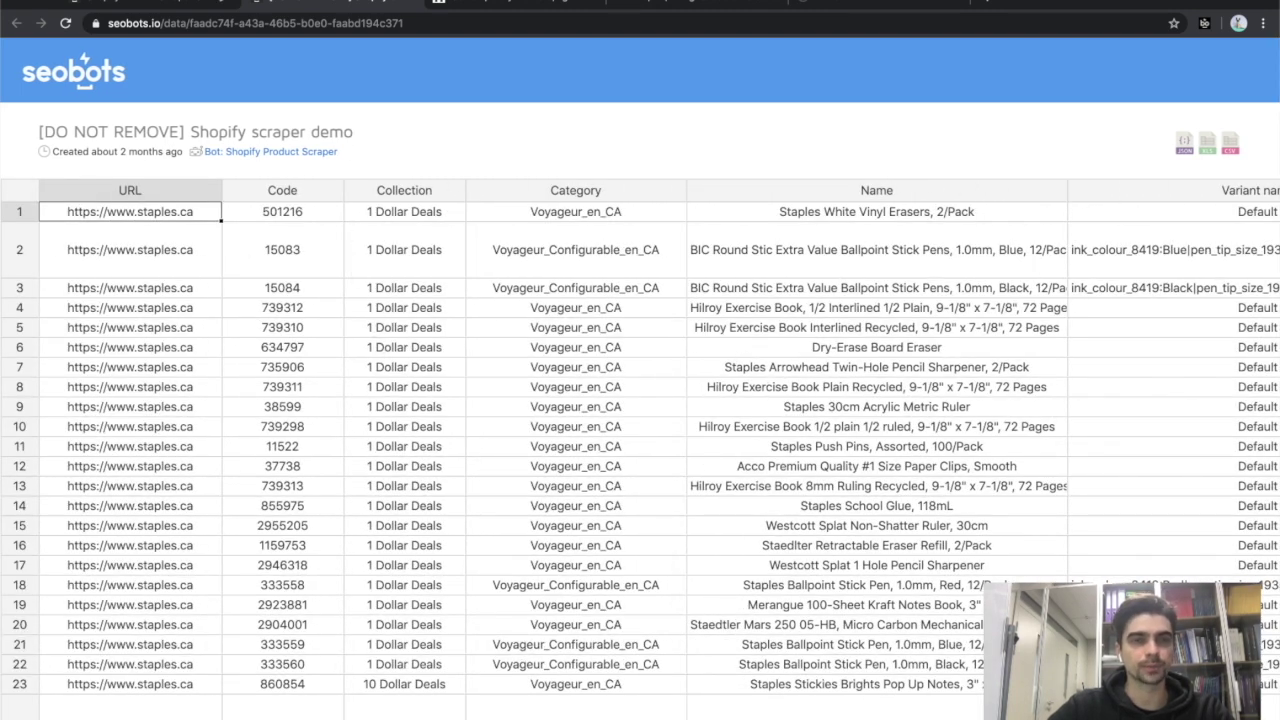
- Return to the scraper page and review its Start bot form with the 10-product, 300-credit default
left_click(415, 6)
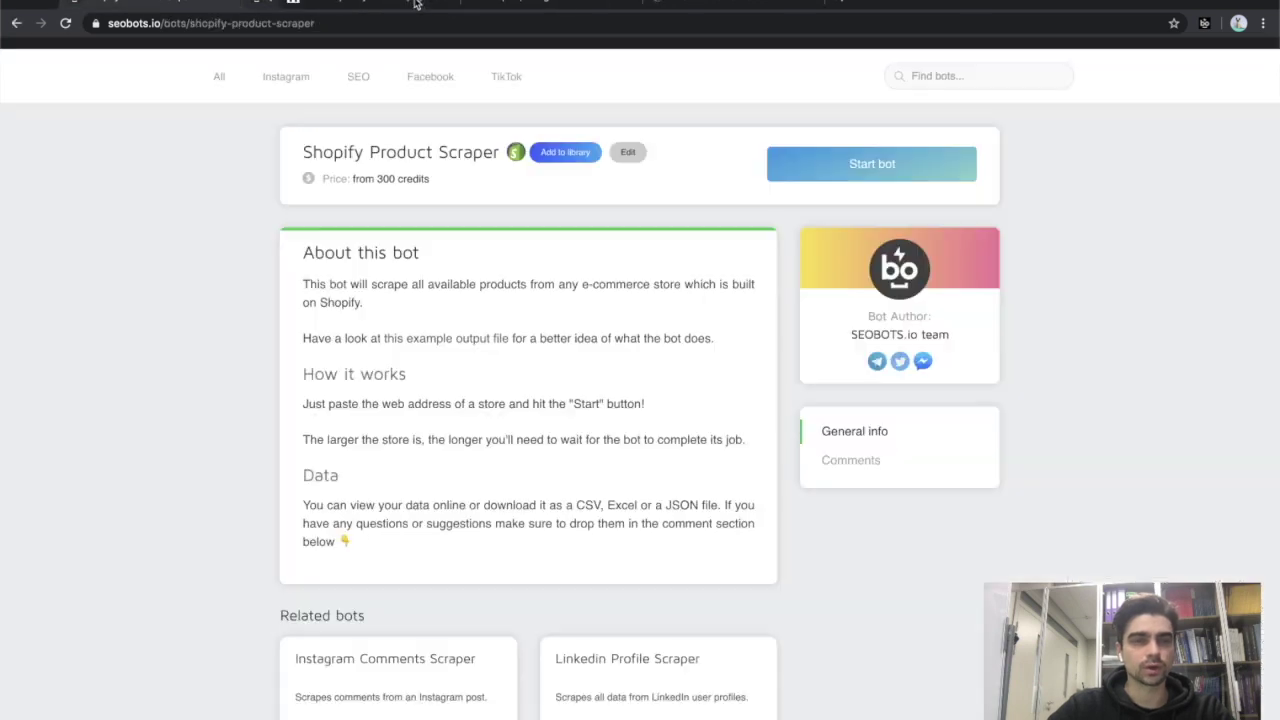
left_click(829, 166)
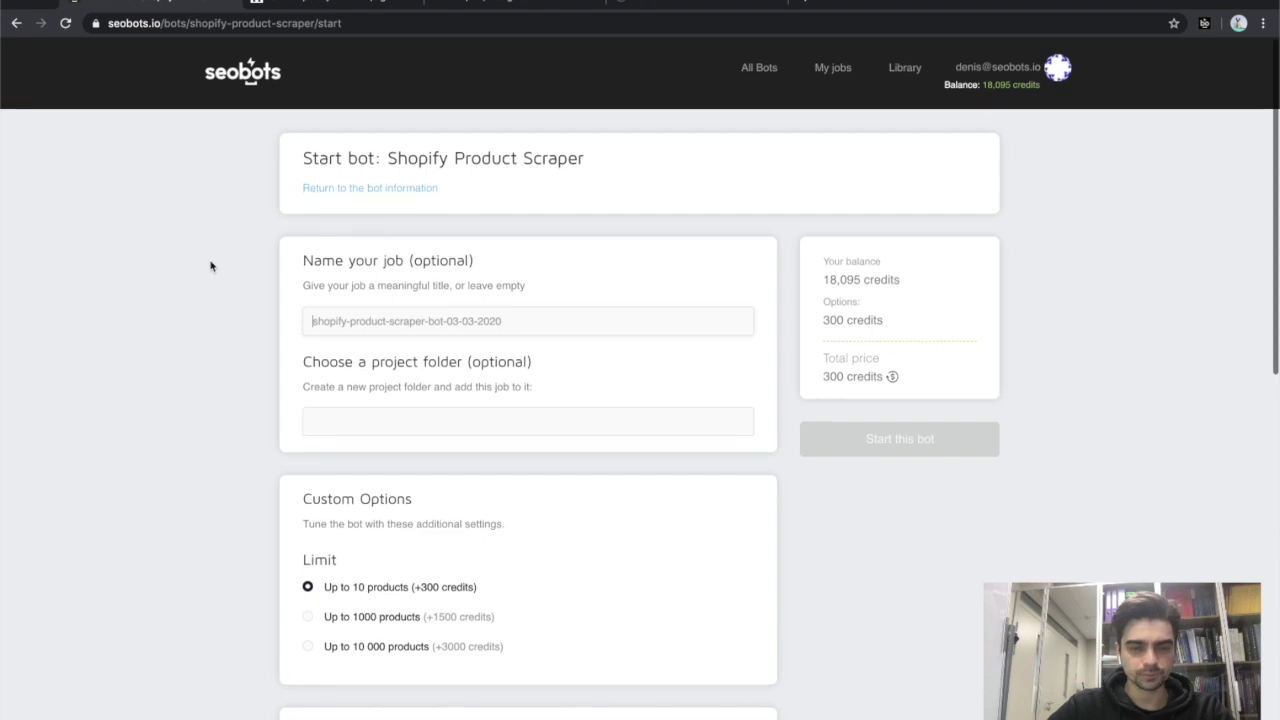
scroll(211, 266, "down", 4)
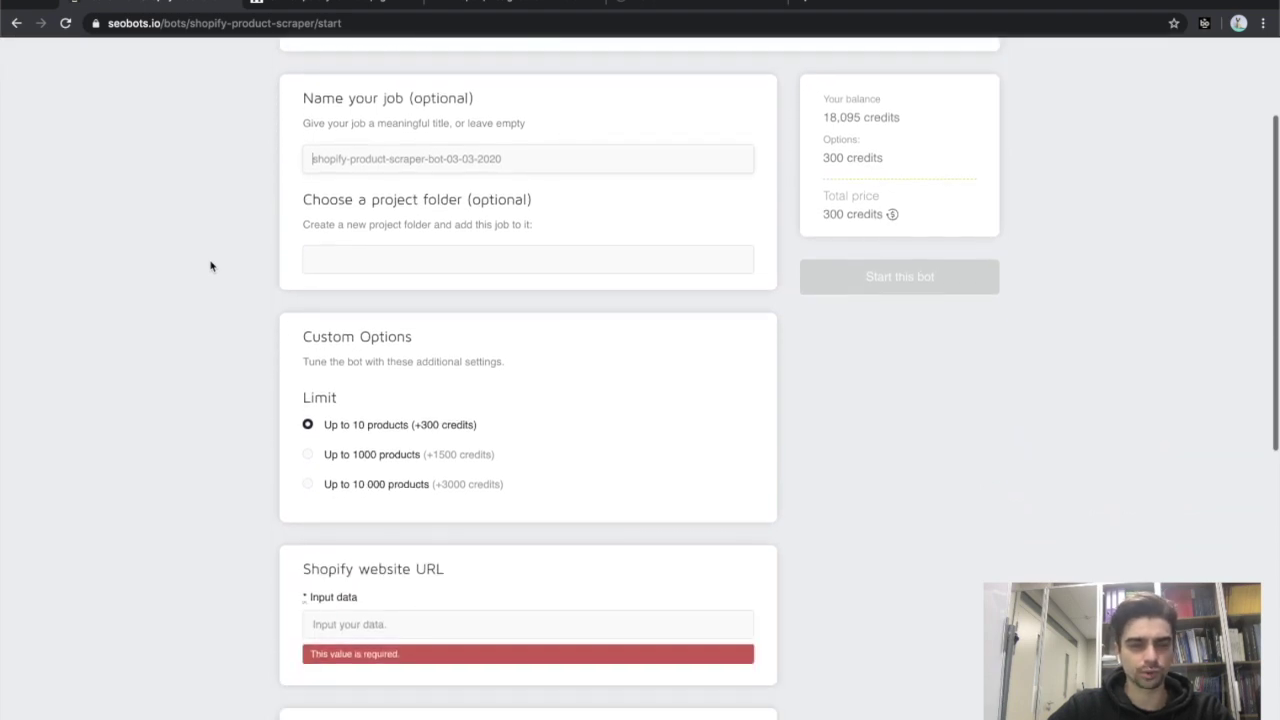
scroll(211, 266, "up", 4)
scroll(211, 266, "down", 1)
scroll(211, 266, "up", 1)
scroll(211, 266, "down", 3)
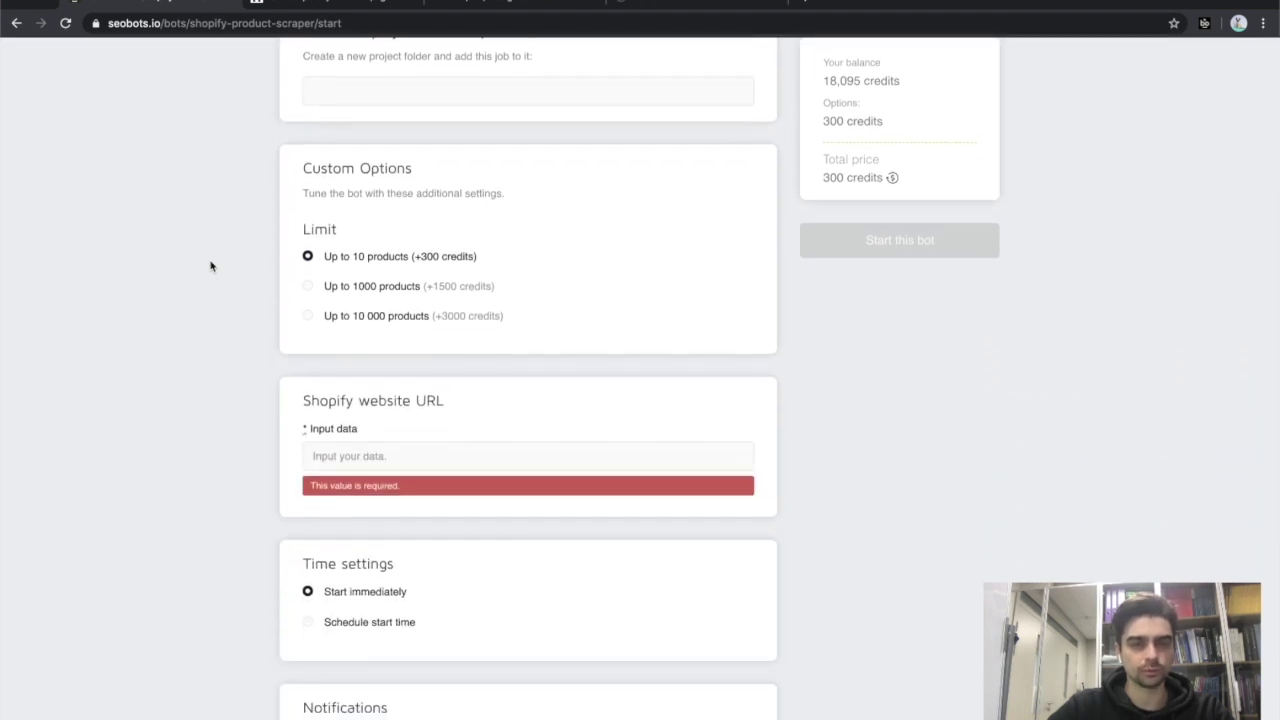
scroll(211, 266, "down", 2)
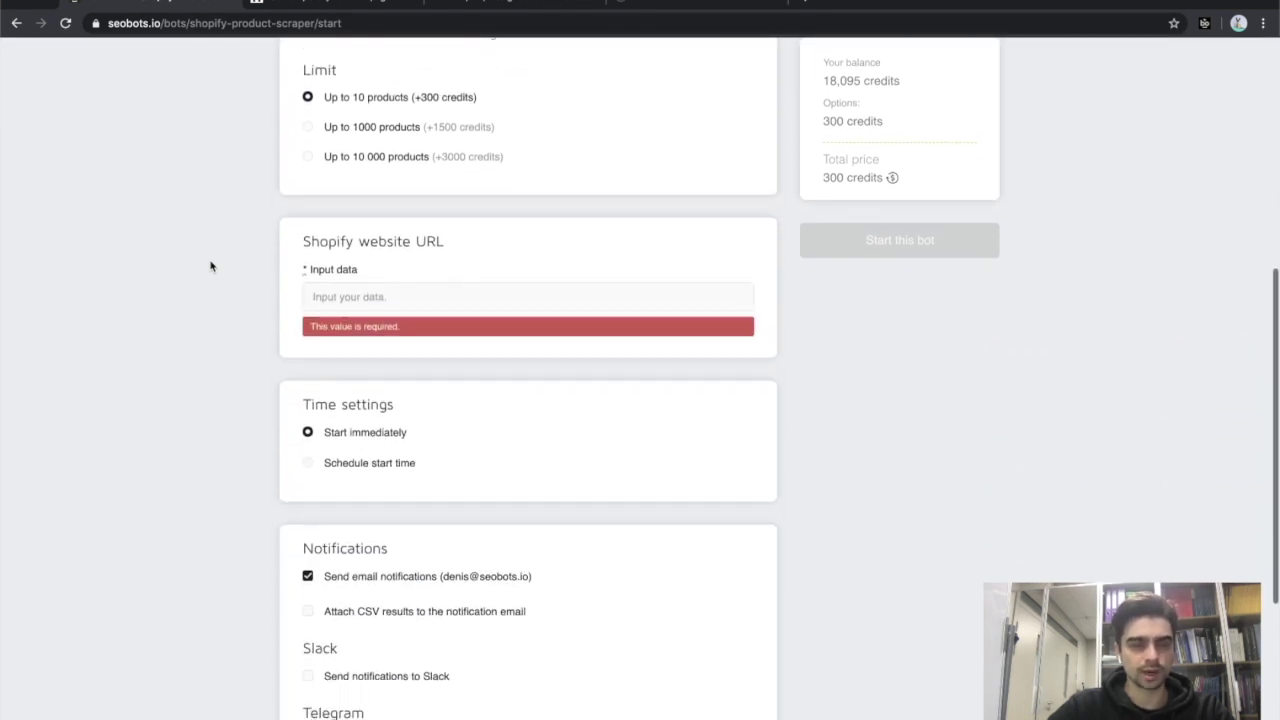
scroll(211, 266, "up", 5)
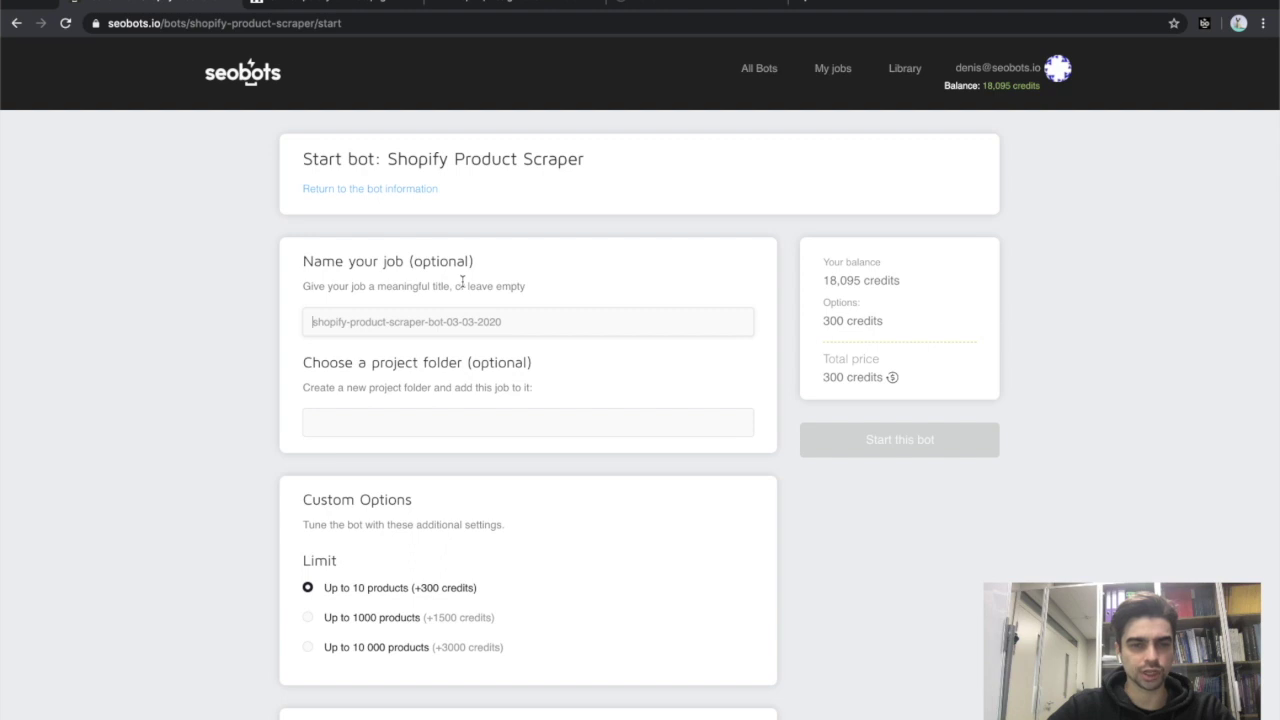
scroll(462, 281, "down", 1)
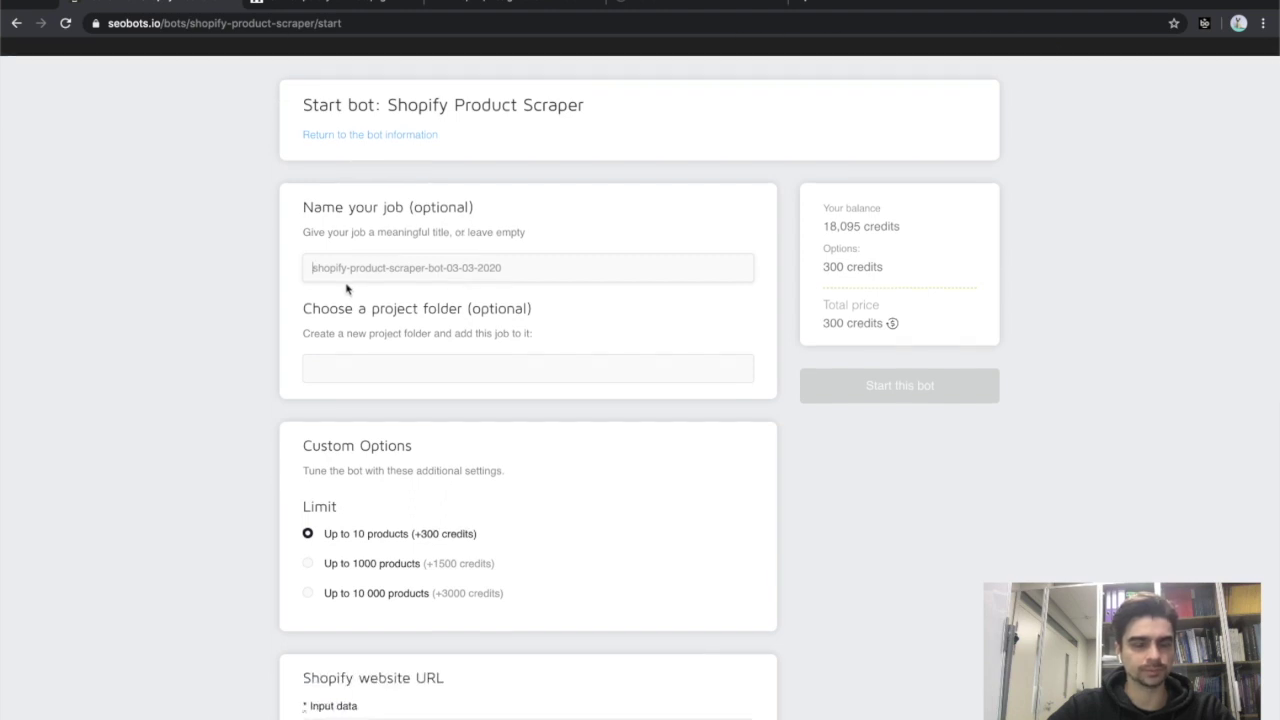
- Look through the haus, studioproper.com, tluxe.com and hauslondon.com store tabs
left_click(342, 2)
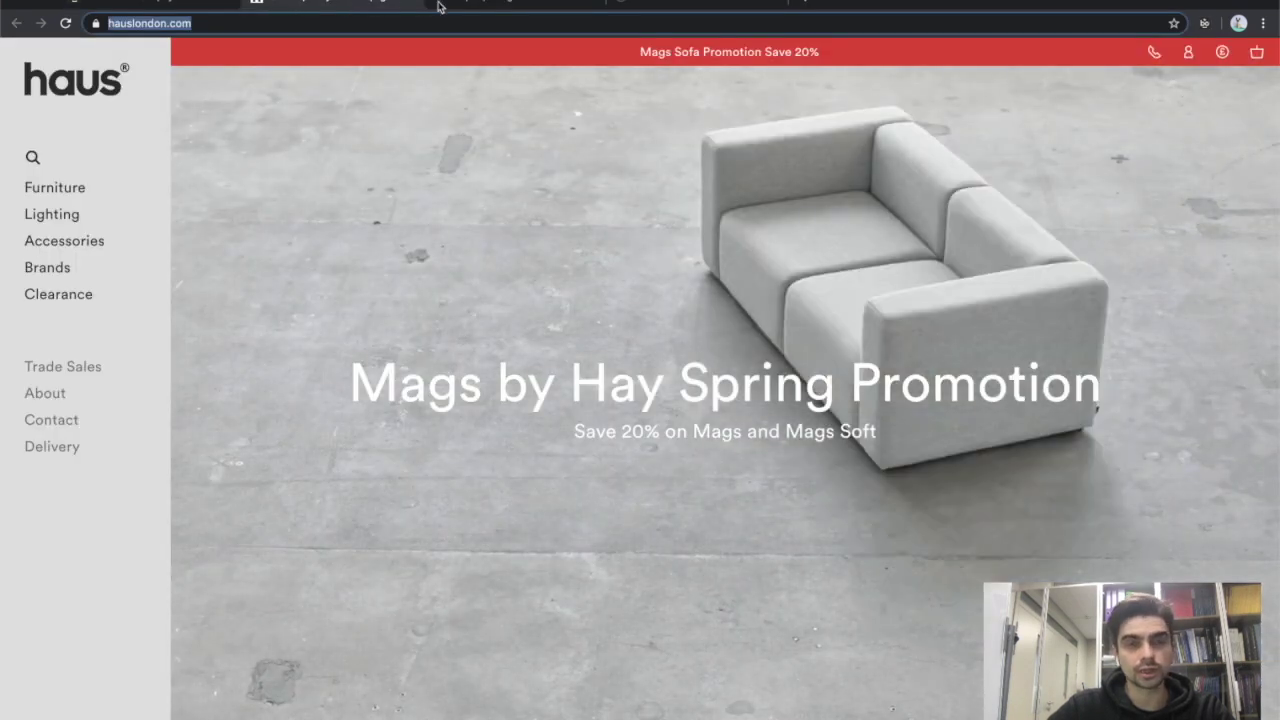
left_click(446, 5)
left_click(645, 4)
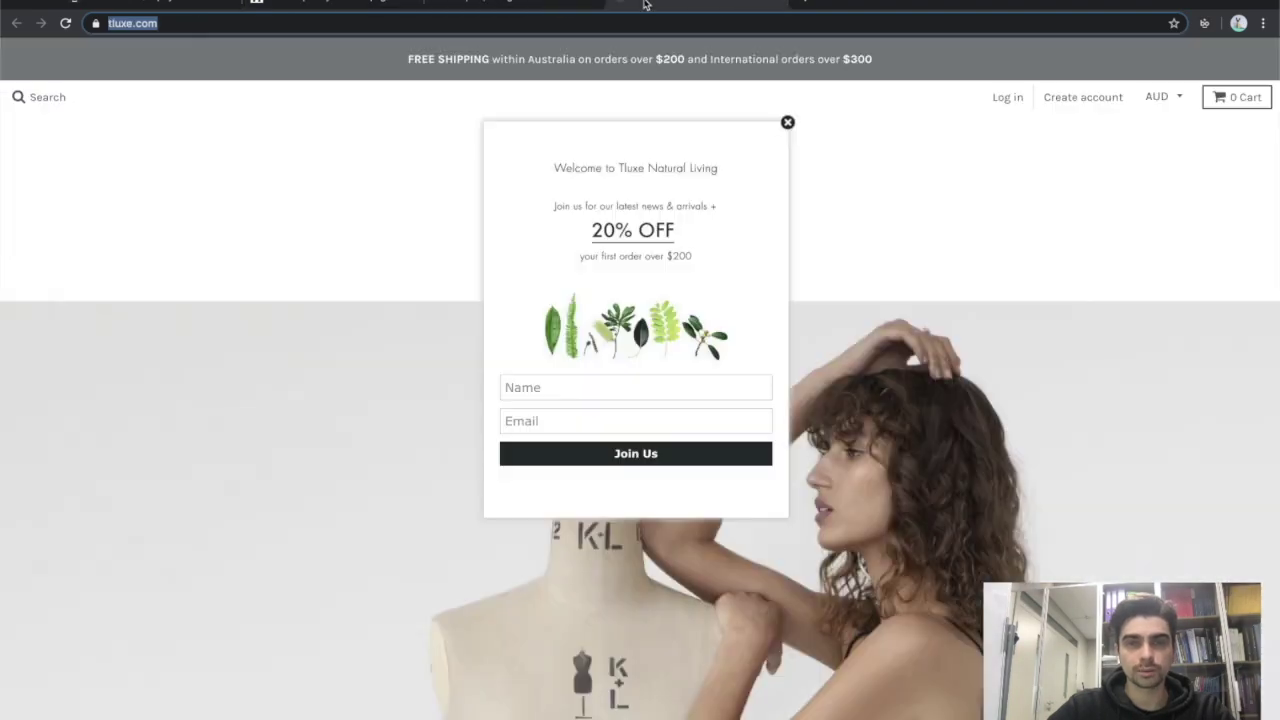
left_click(300, 5)
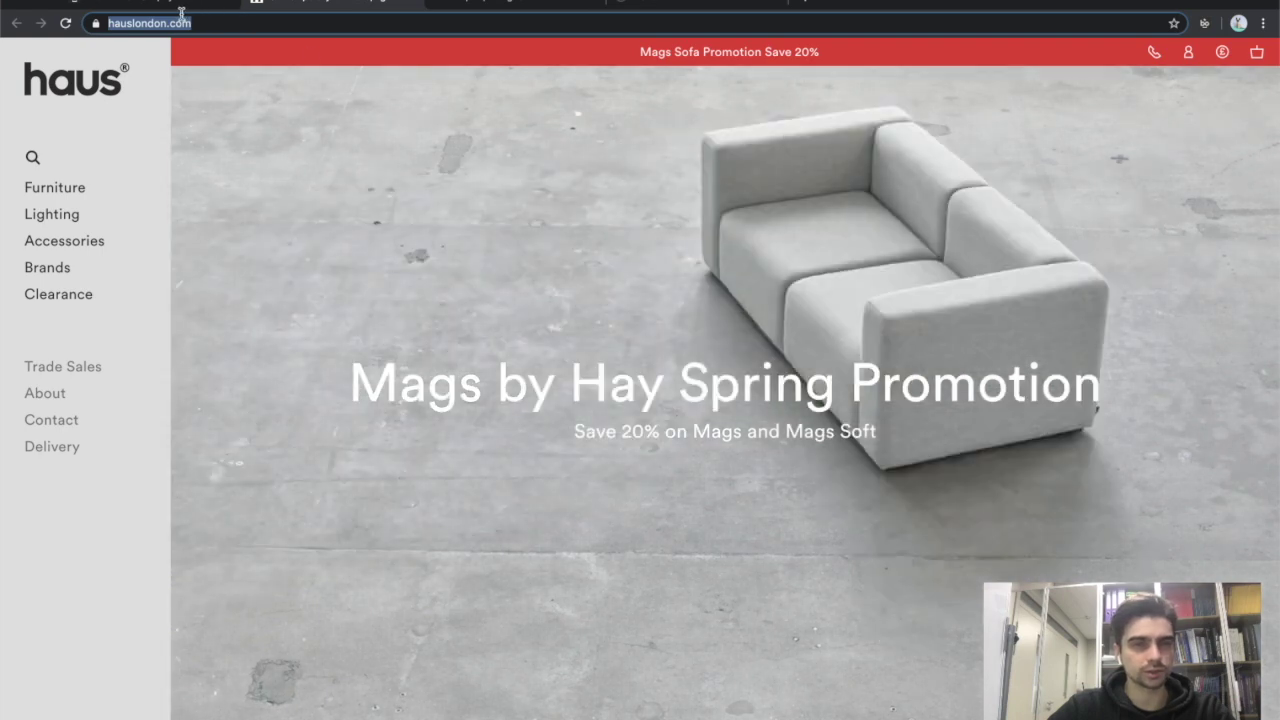
left_click(183, 10)
left_click(380, 257)
type("https://hauslondon.com/")
key("BackSpace")
key("BackSpace")
key("BackSpace")
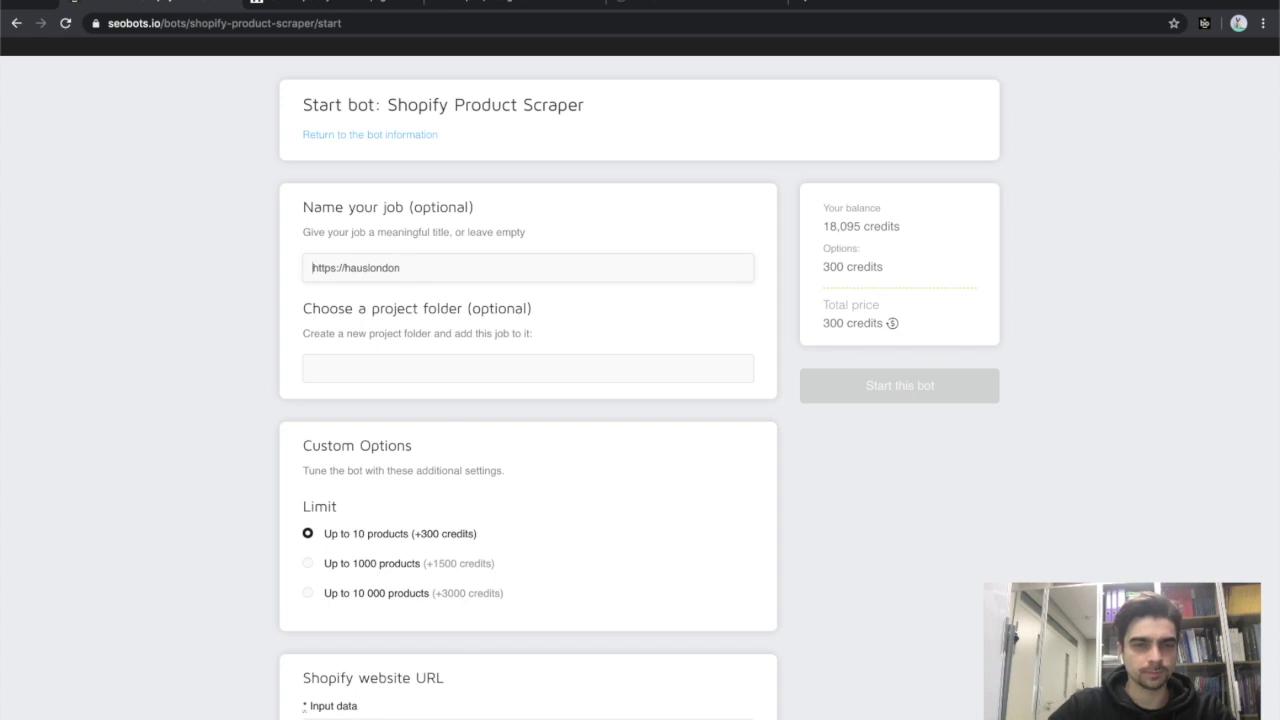
left_click_drag(344, 267, 312, 267)
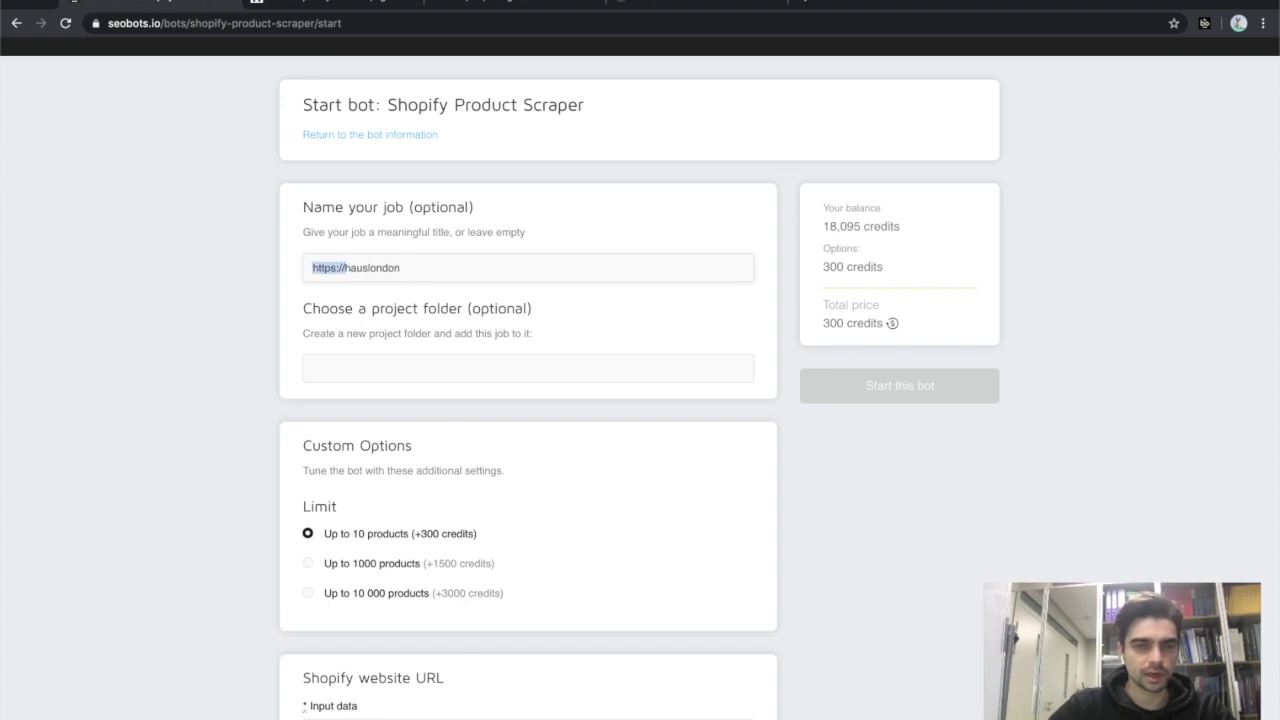
key("BackSpace")
key("Delete")
type("H")
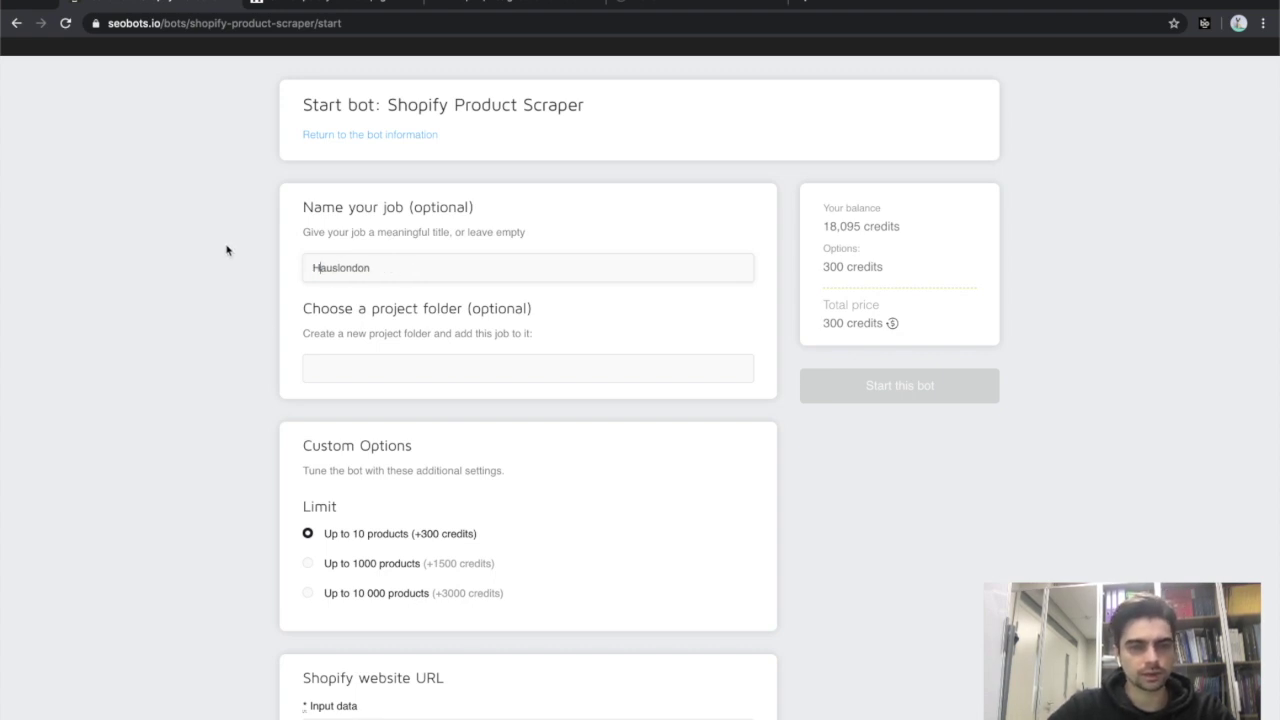
scroll(229, 250, "down", 1)
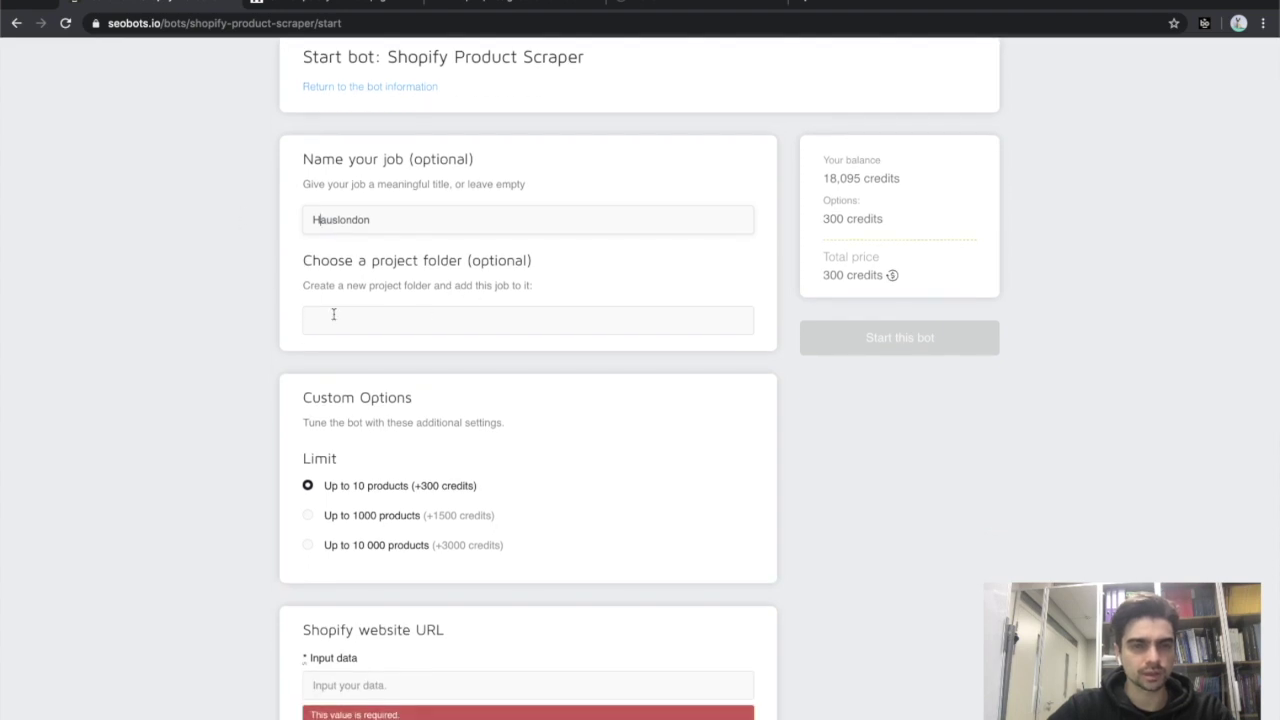
scroll(266, 280, "down", 1)
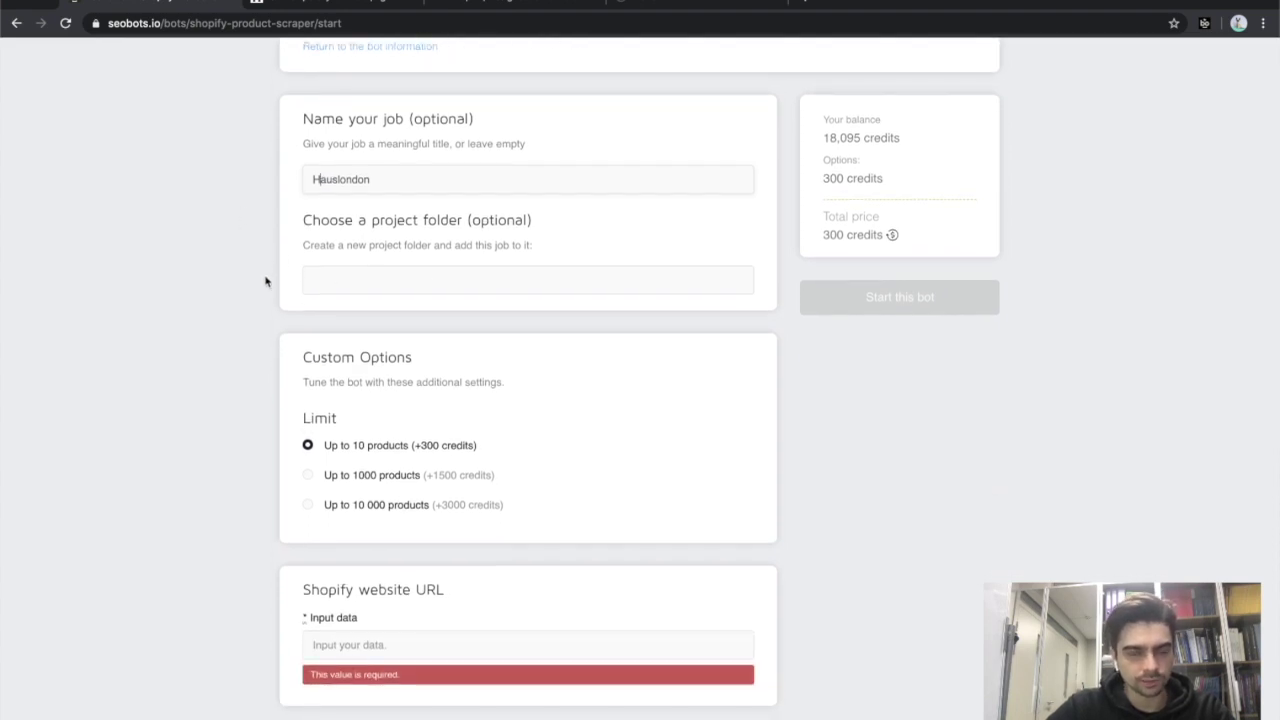
scroll(266, 281, "down", 1)
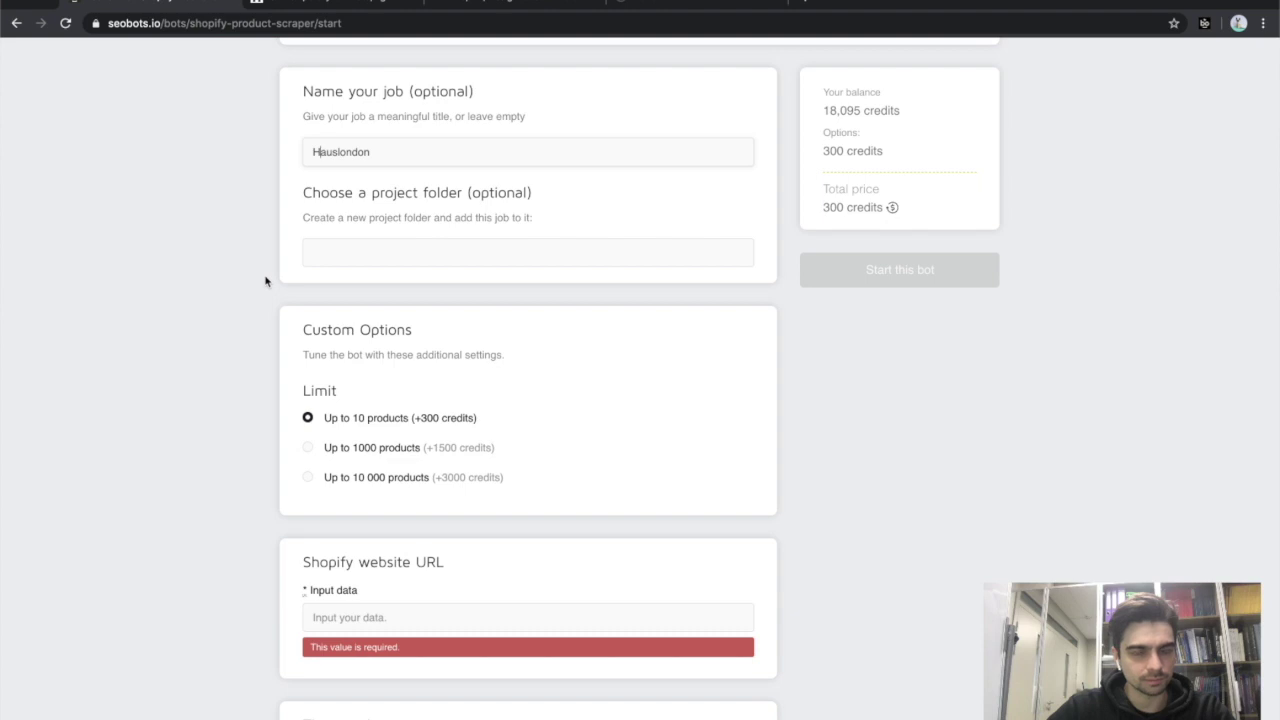
scroll(266, 280, "down", 1)
scroll(255, 365, "down", 1)
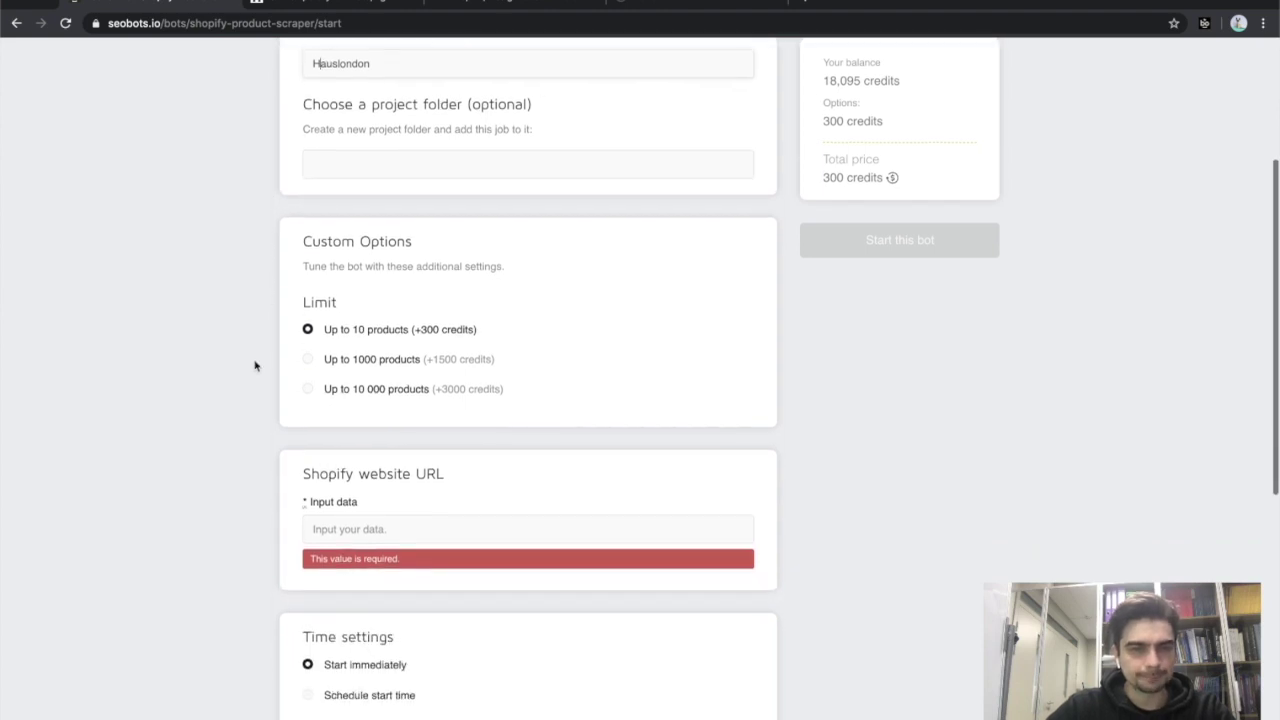
scroll(255, 365, "down", 1)
scroll(228, 143, "down", 1)
scroll(226, 145, "down", 1)
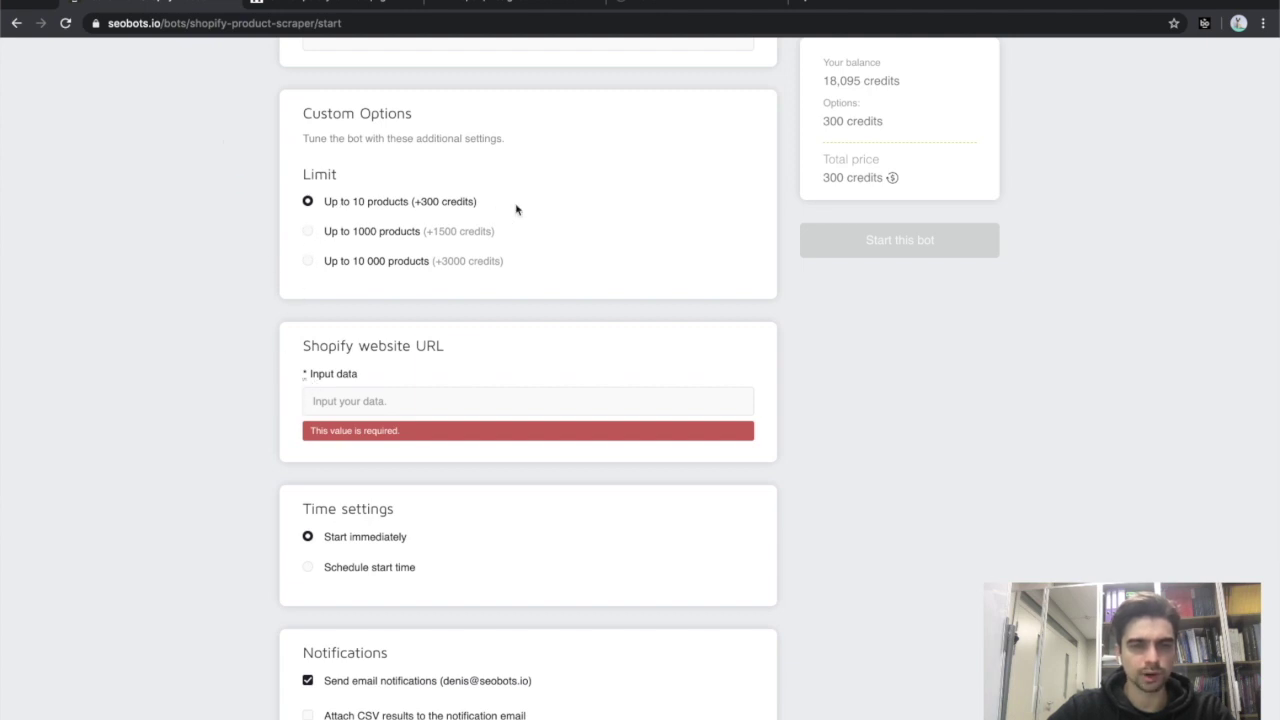
scroll(516, 209, "down", 1)
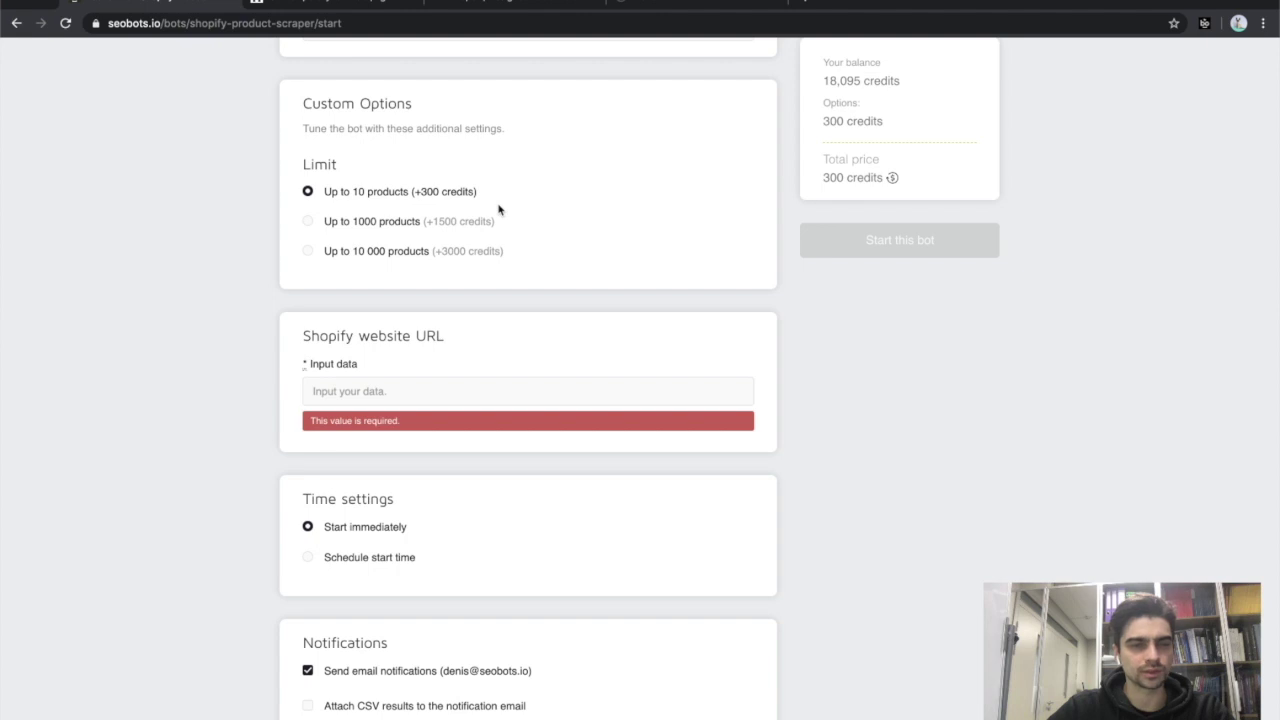
scroll(538, 205, "down", 1)
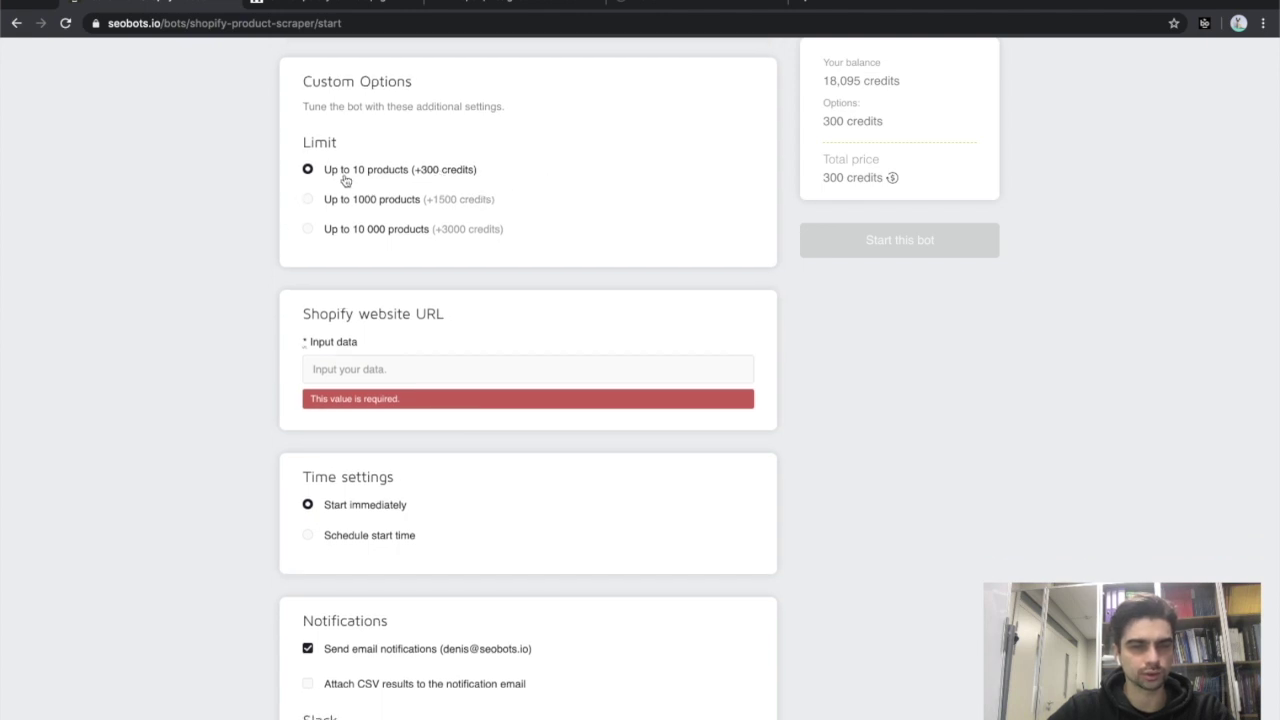
scroll(350, 195, "down", 2)
left_click(348, 320)
key("Down")
key("Down")
key("Return")
scroll(232, 338, "down", 1)
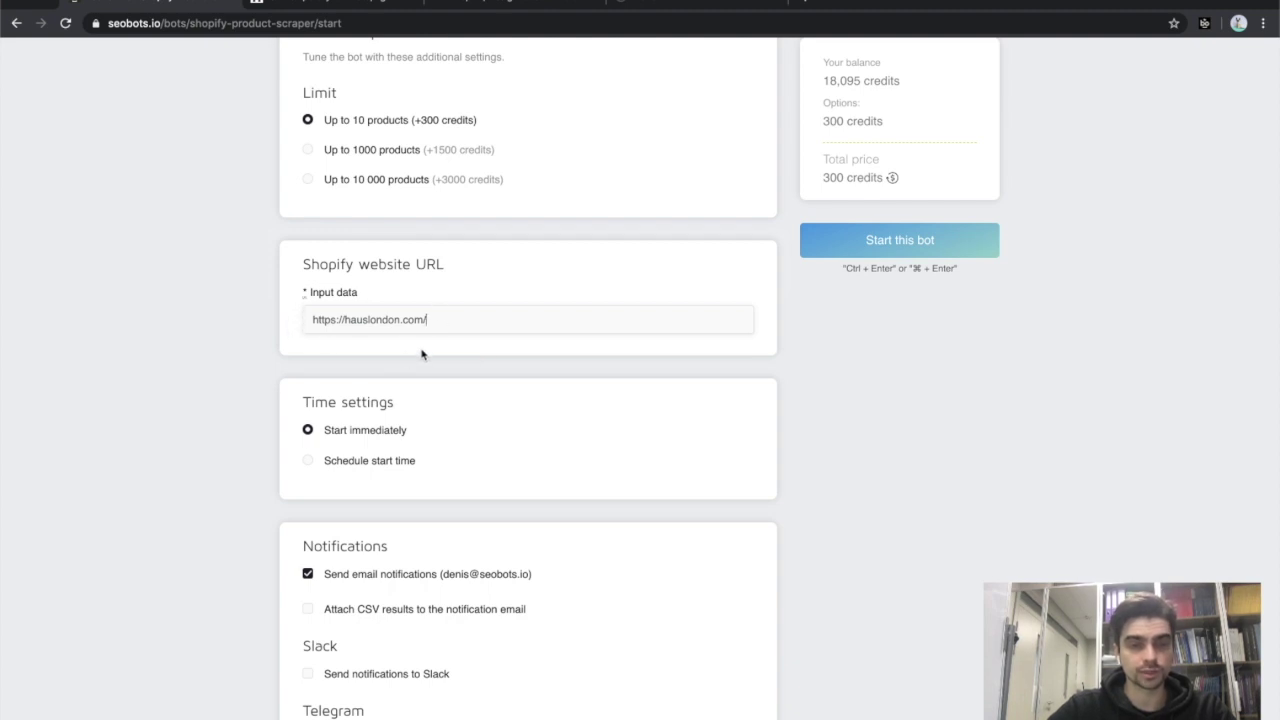
scroll(280, 329, "down", 2)
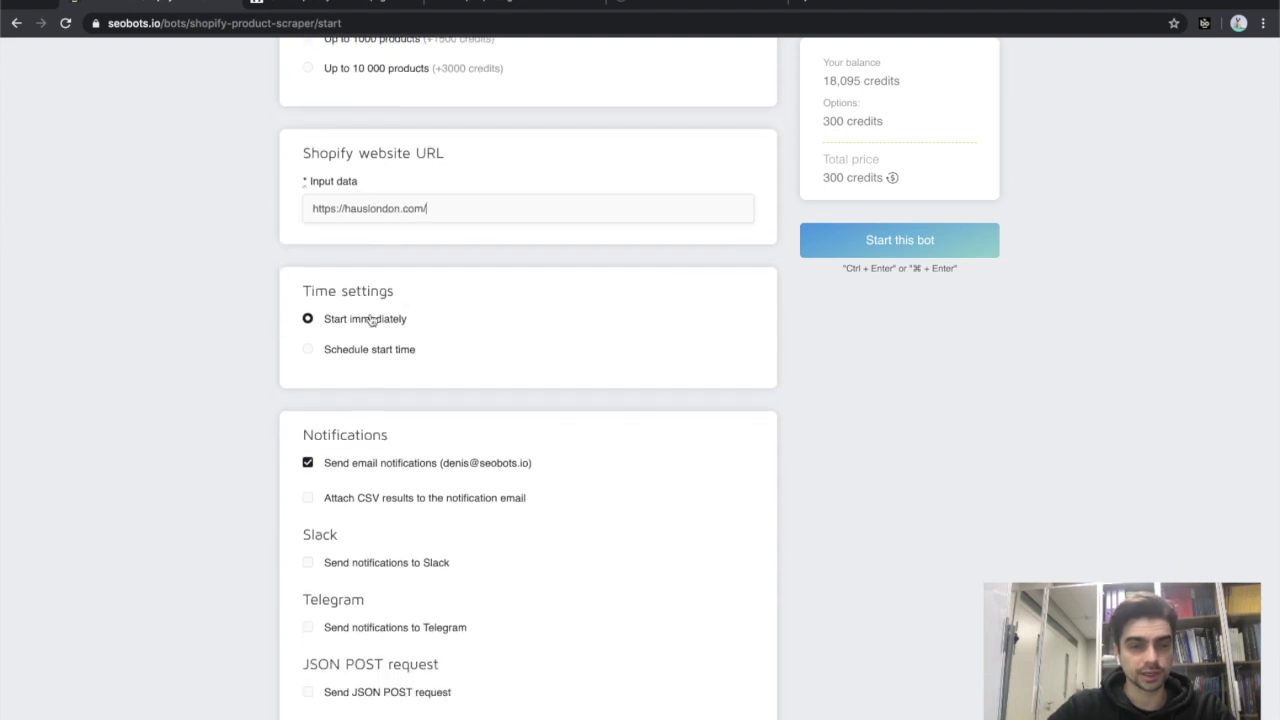
scroll(236, 336, "down", 2)
- Turn off email notifications and start the Hauslondon job
left_click(400, 339)
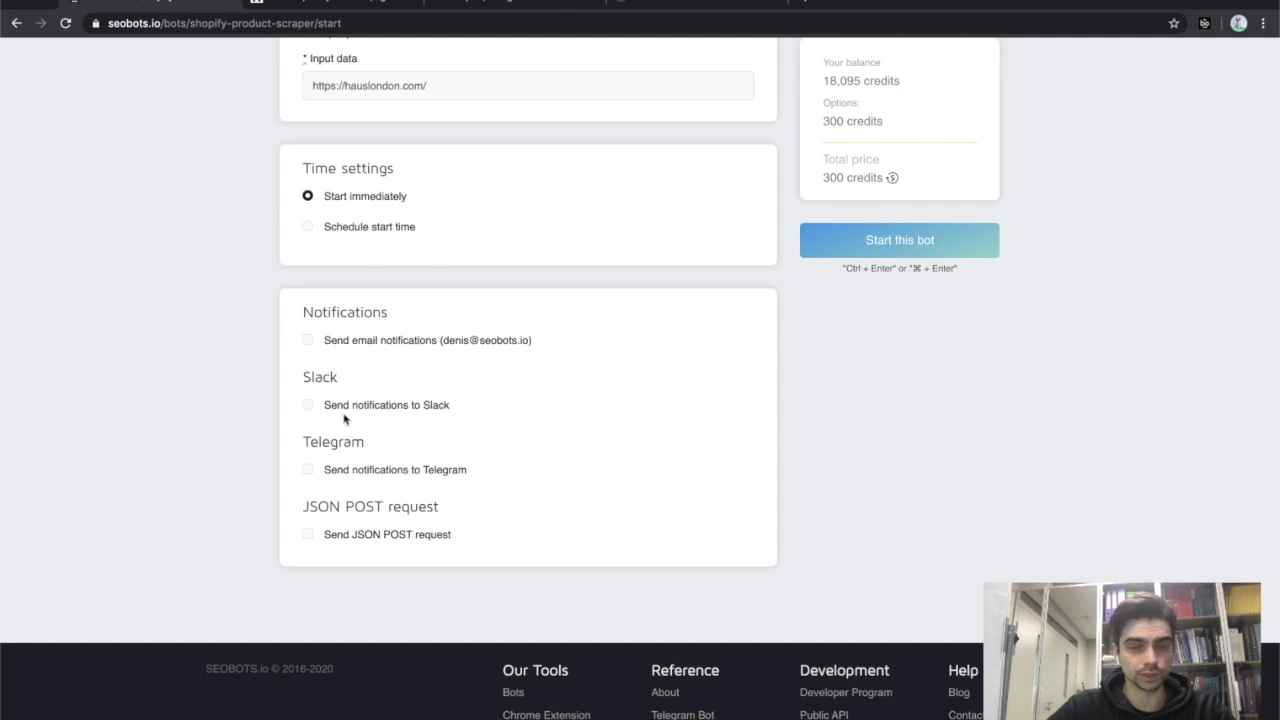
scroll(520, 453, "up", 10)
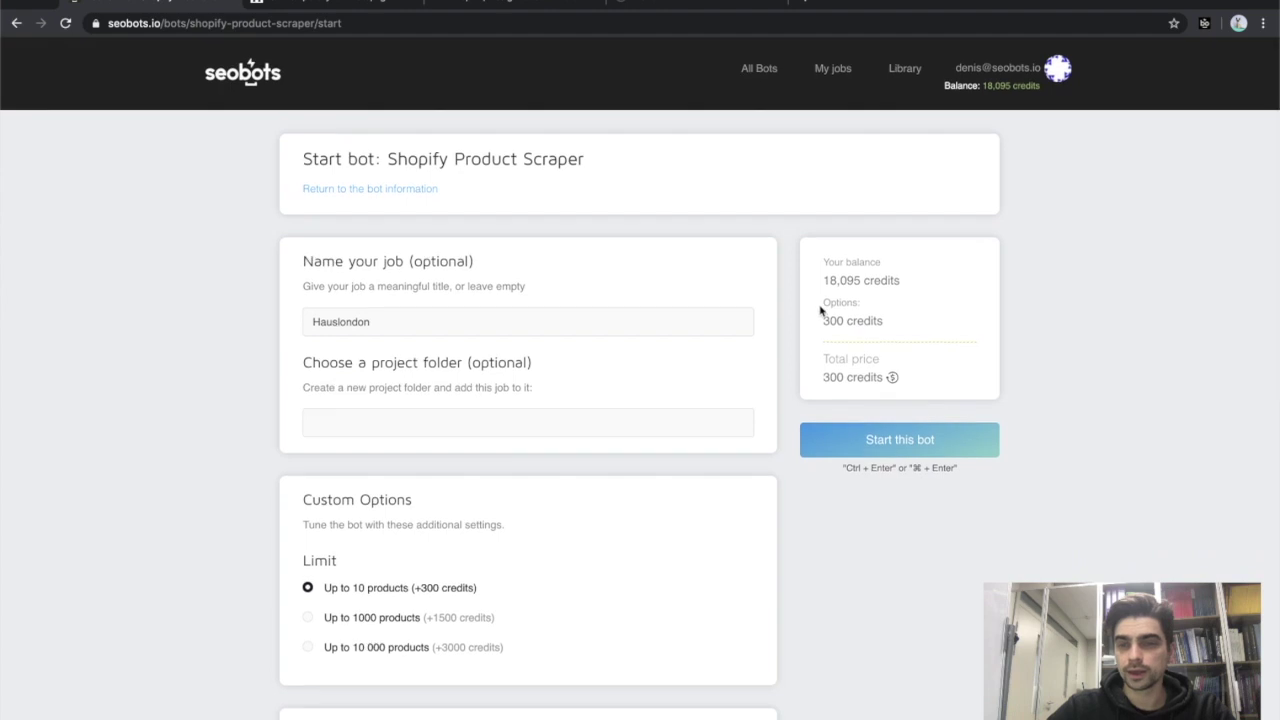
left_click(878, 440)
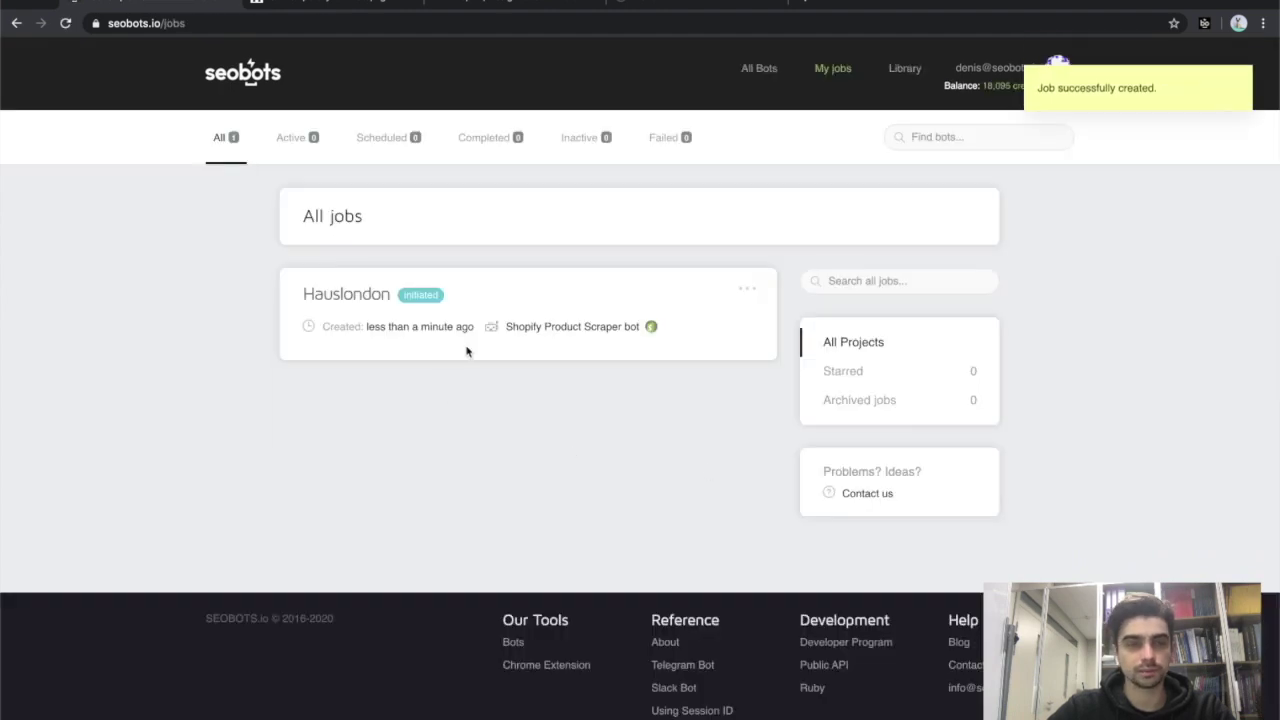
- Open a fresh Shopify Product Scraper start form and copy the studioproper.com store address
left_click(565, 330)
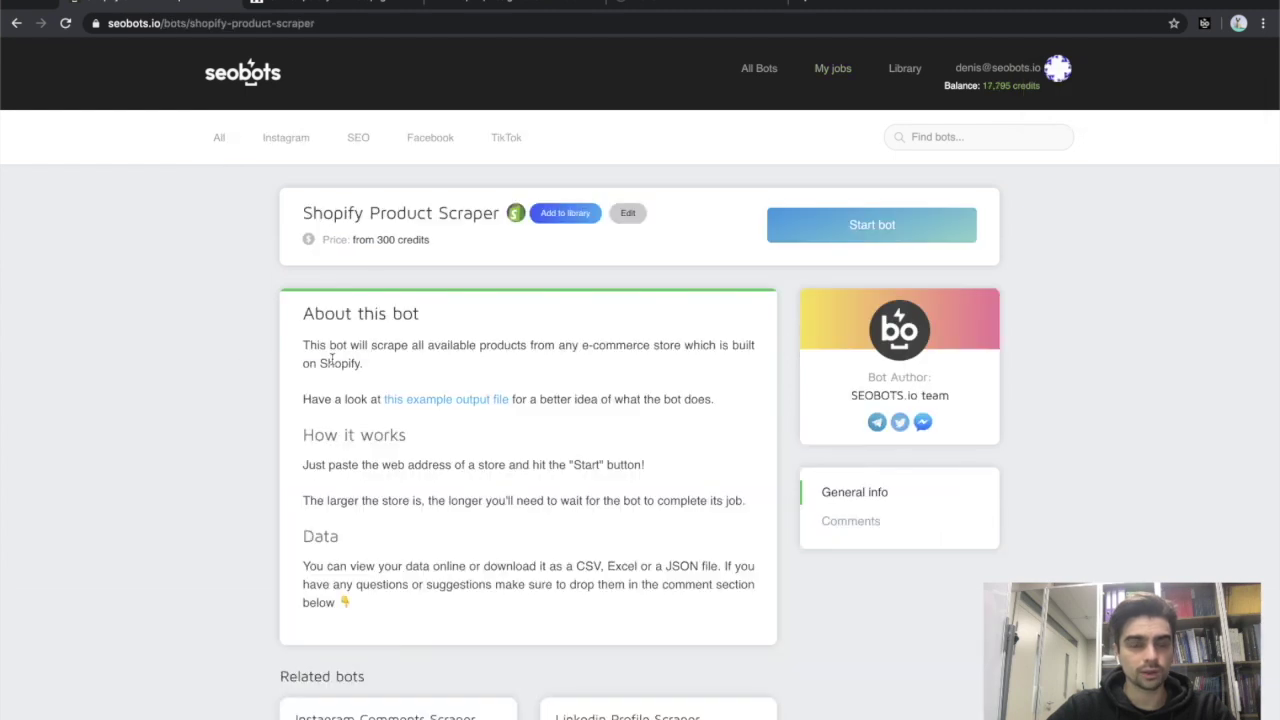
left_click(794, 232)
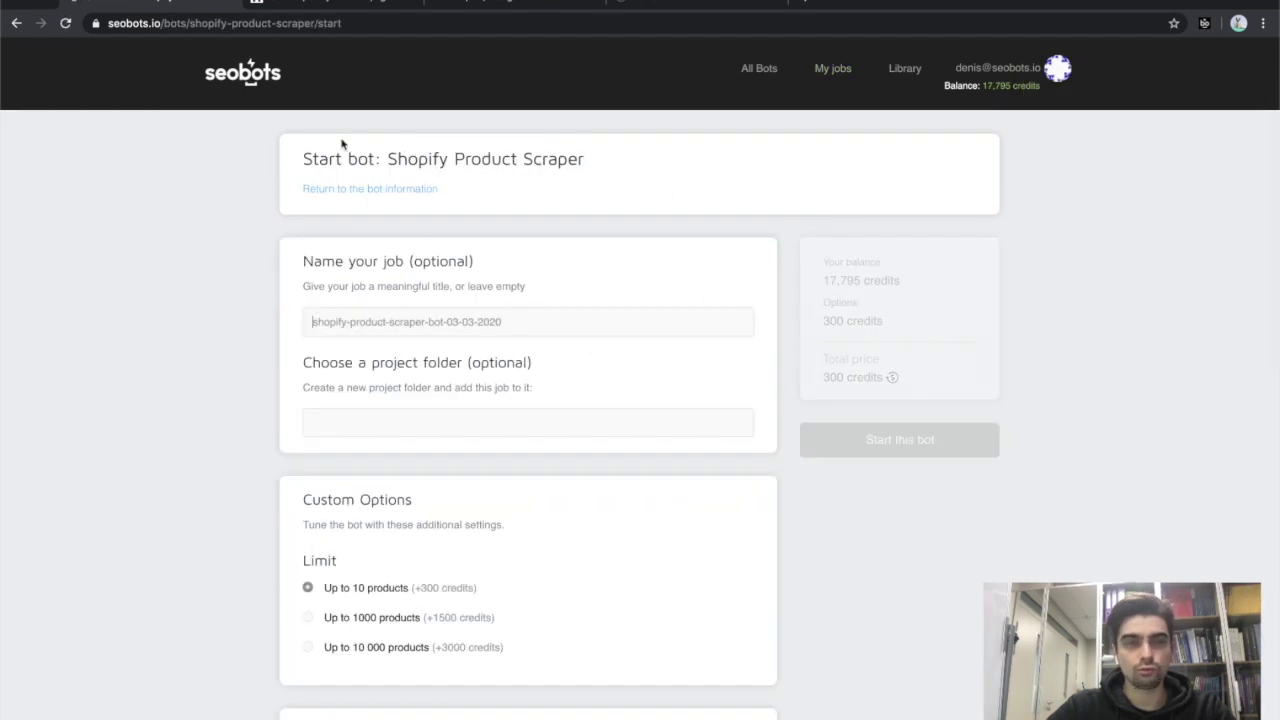
left_click(505, 11)
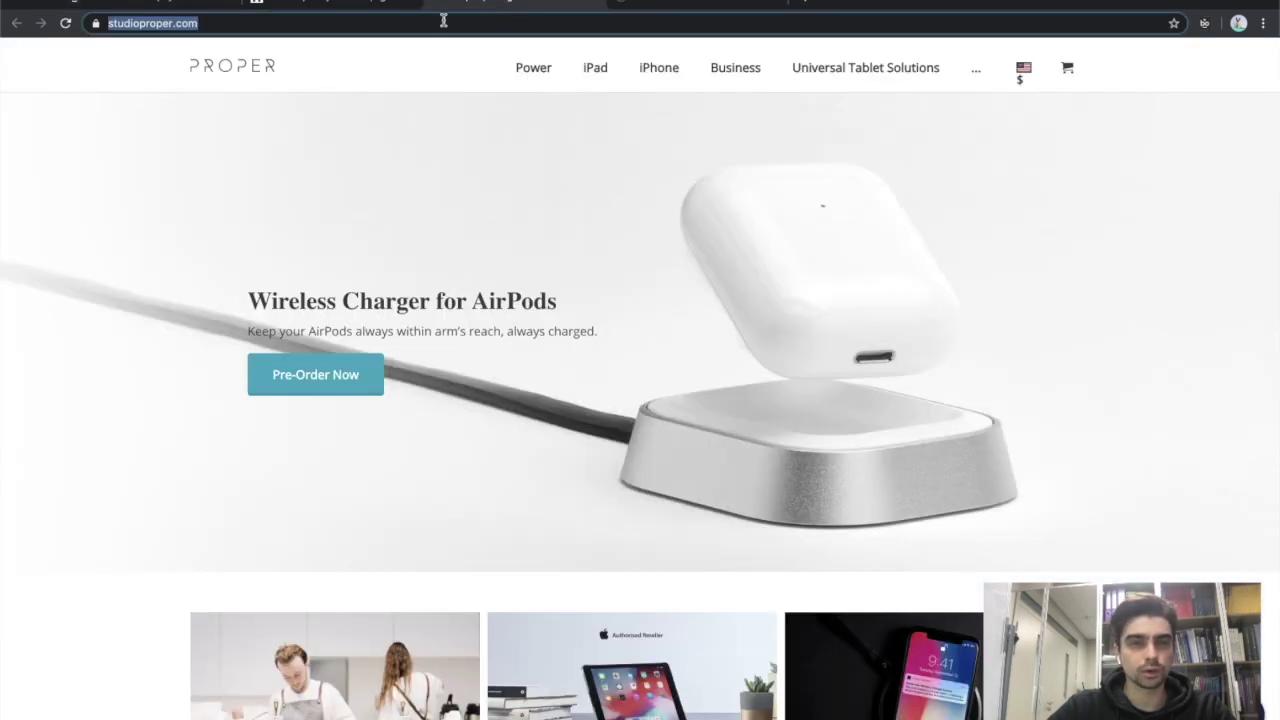
key("ctrl+c")
- Name the job 'StudioProper' from the pasted store address
left_click(200, 8)
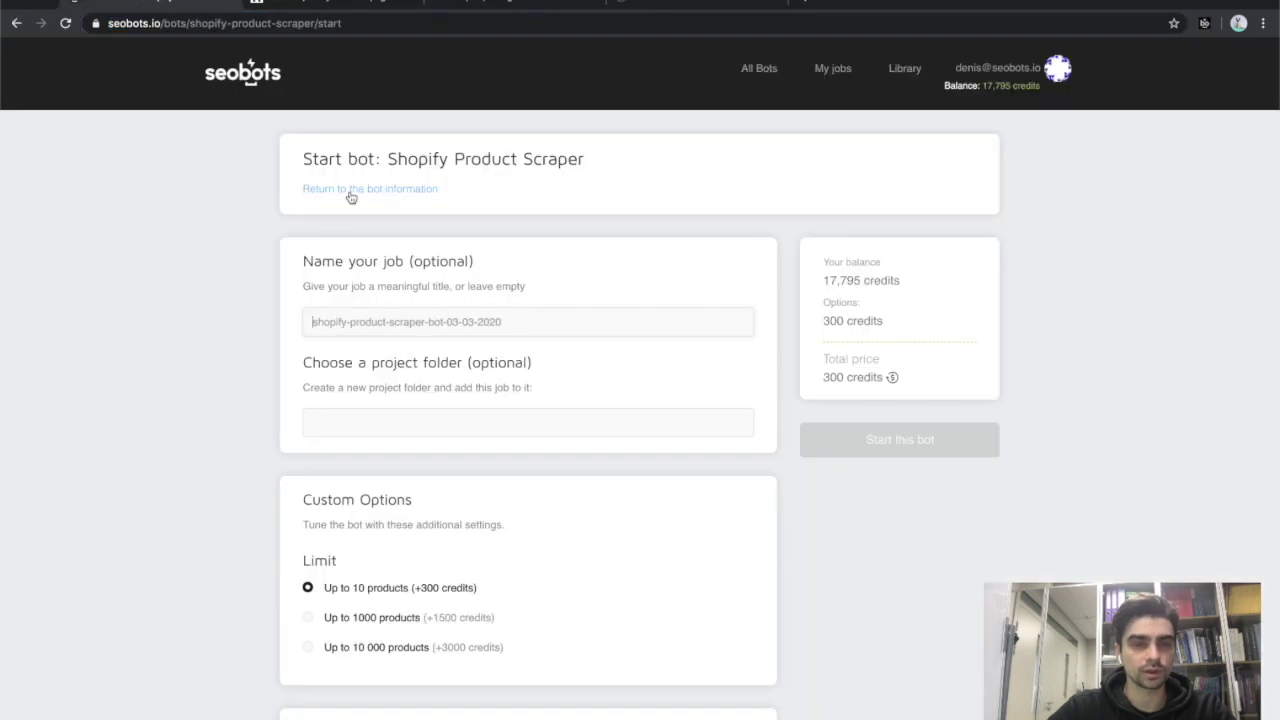
key("ctrl+v")
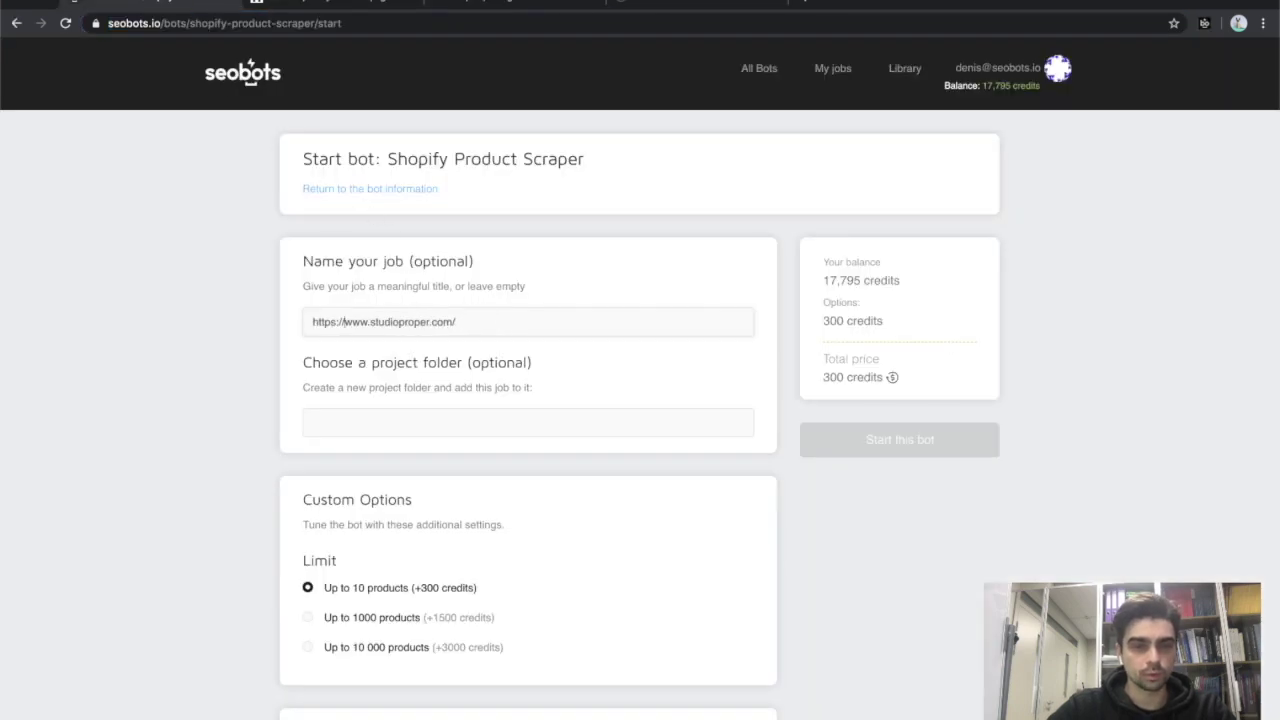
key("shift+Home")
key("BackSpace")
key("End")
key("BackSpace")
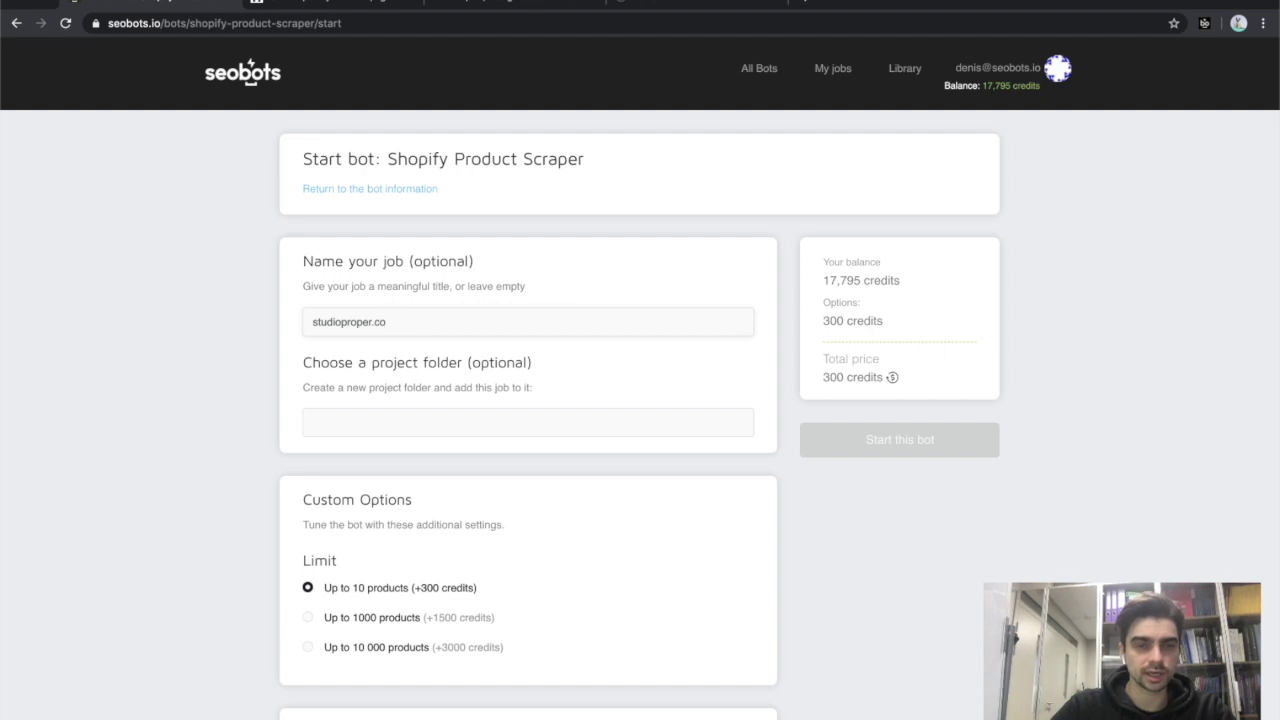
key("Delete")
type("S")
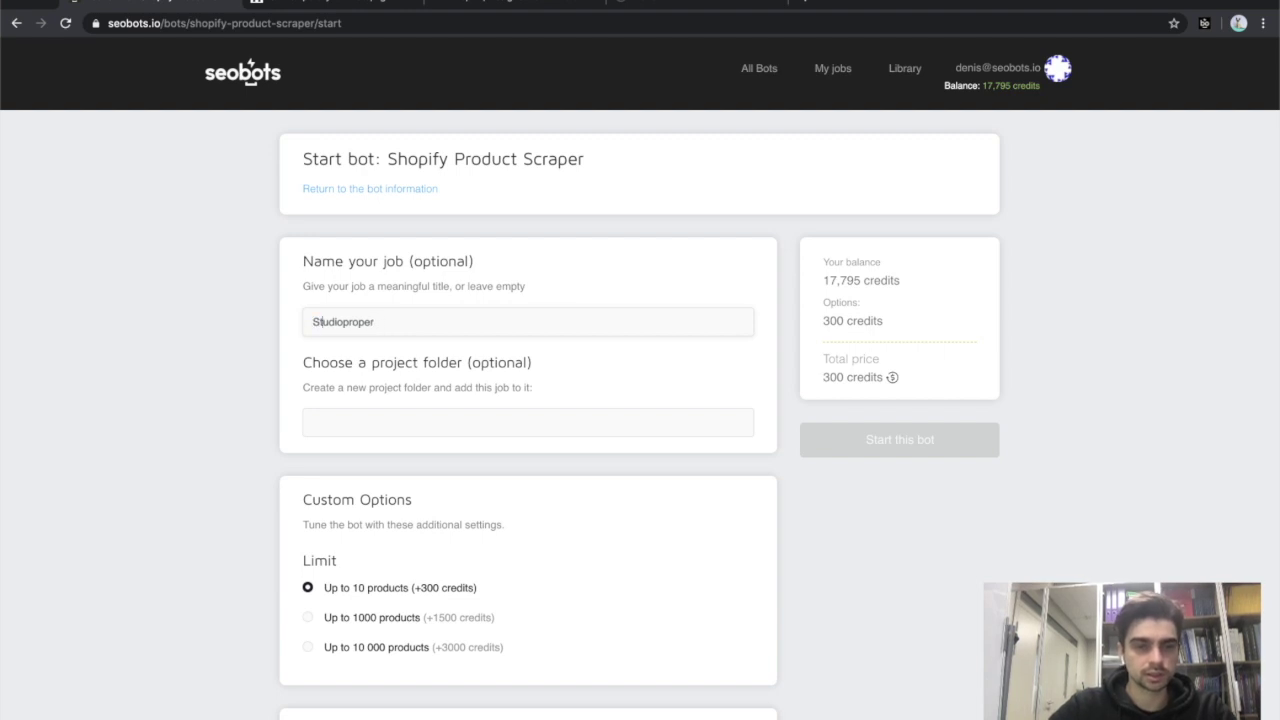
key("Delete")
type("P")
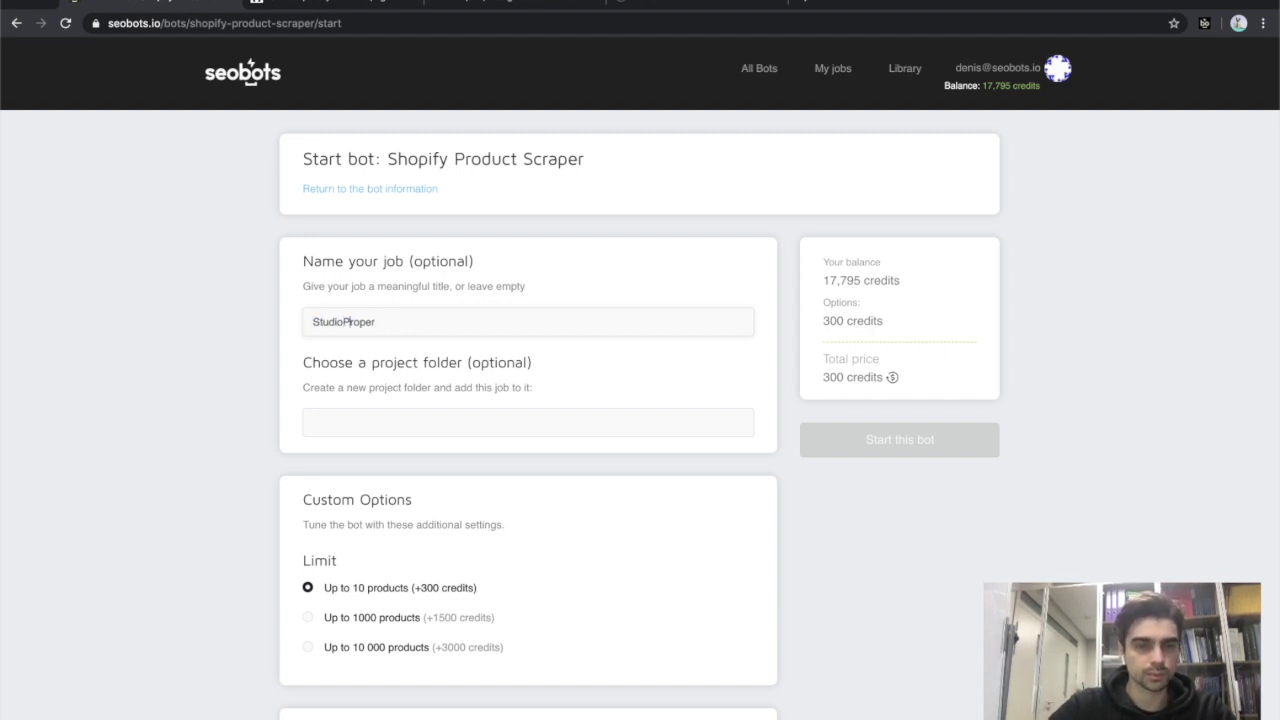
scroll(179, 353, "down", 5)
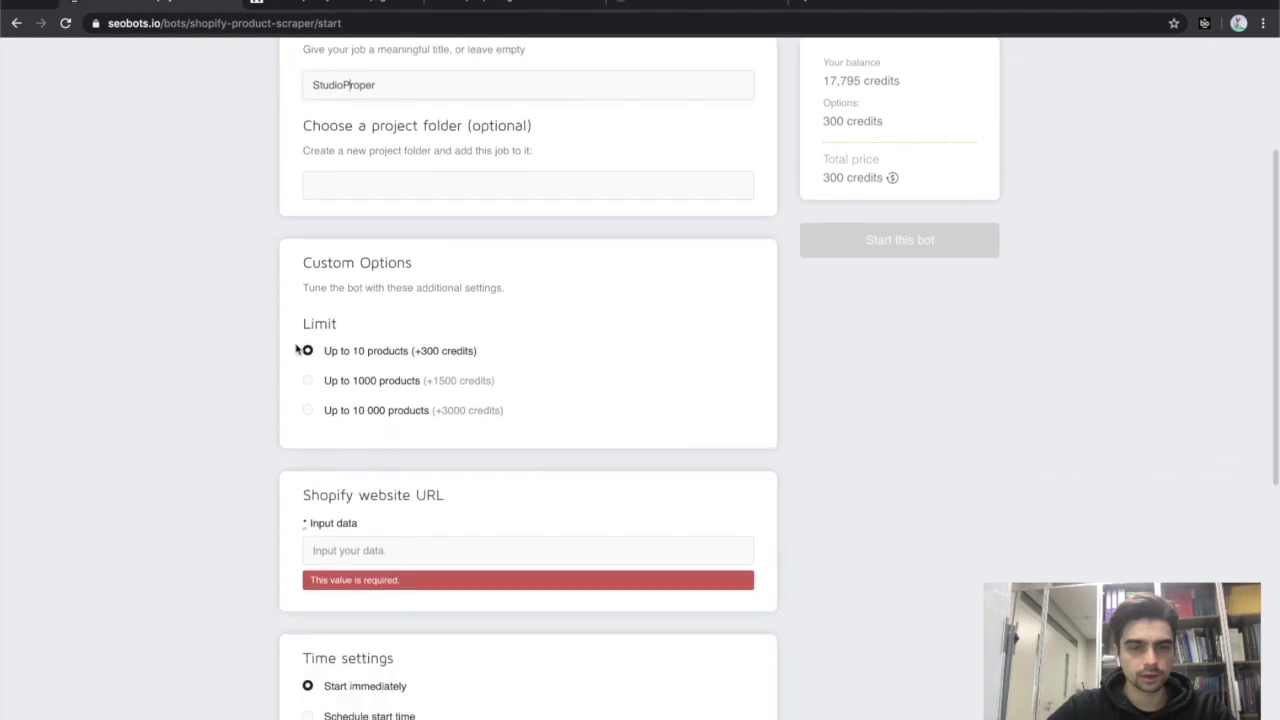
scroll(257, 360, "down", 2)
left_click(349, 462)
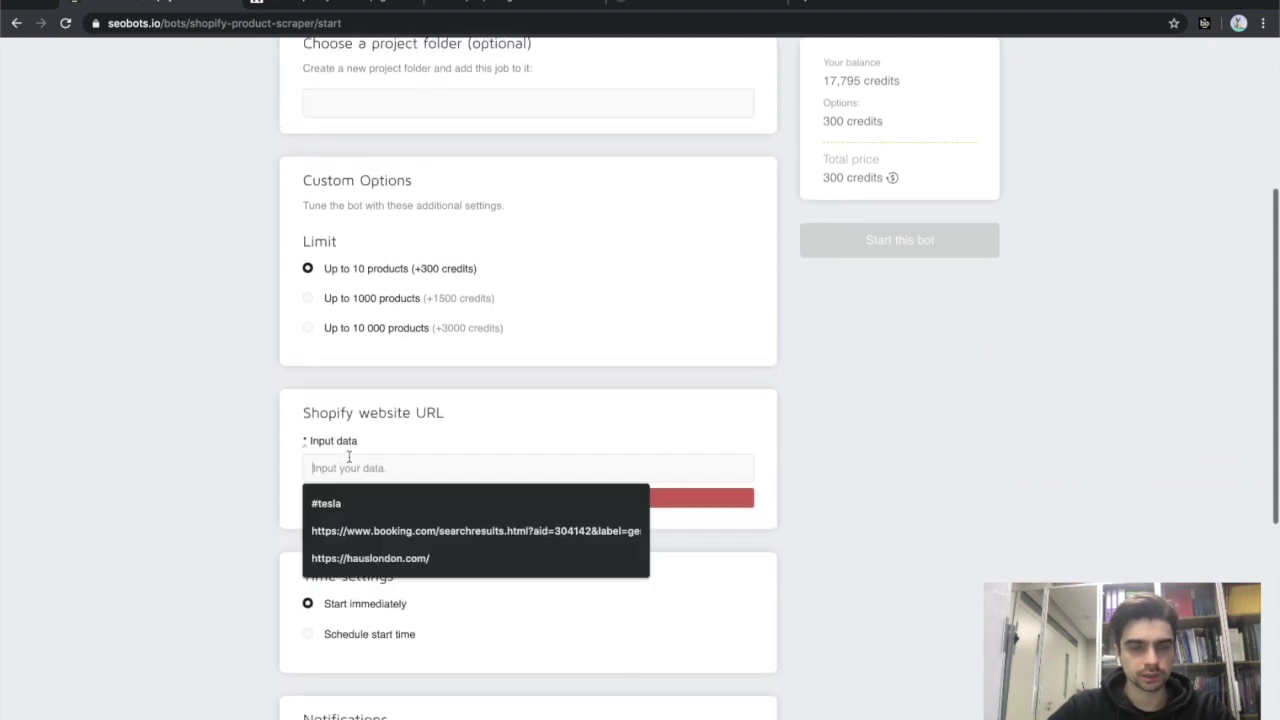
key("super+v")
- Turn off email notifications and start the StudioProper job
scroll(229, 441, "down", 2)
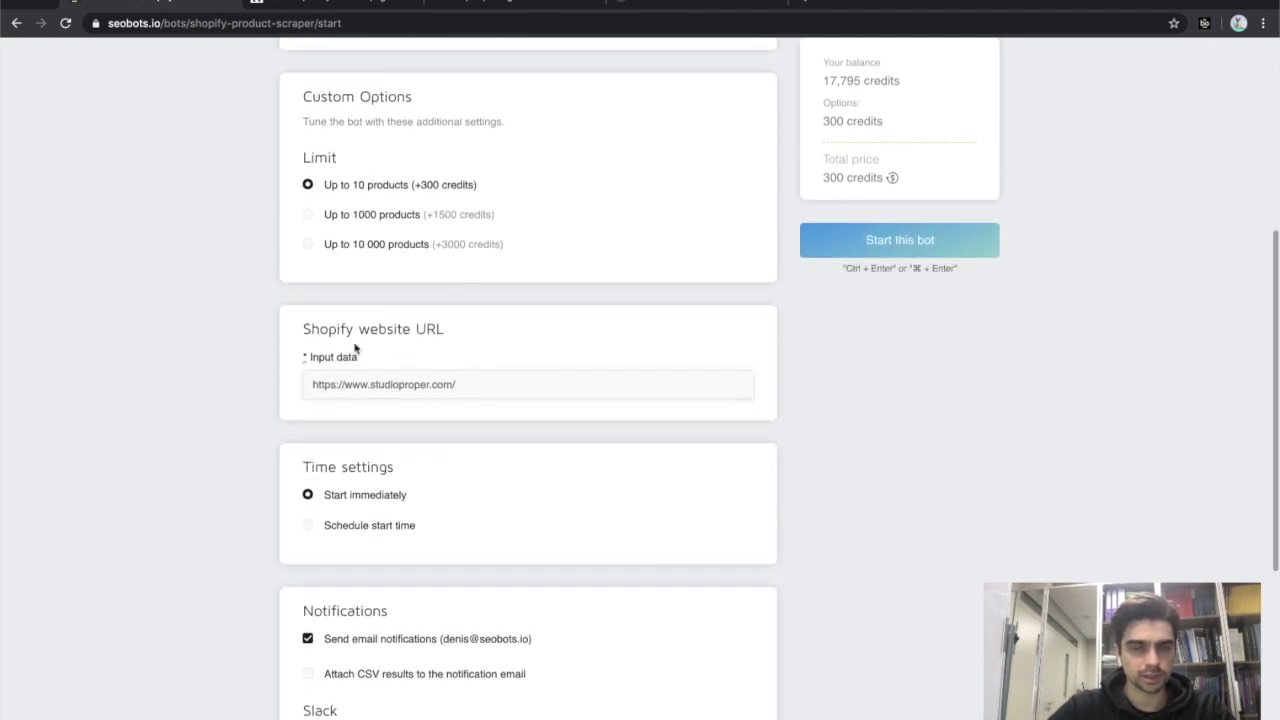
scroll(237, 394, "down", 1)
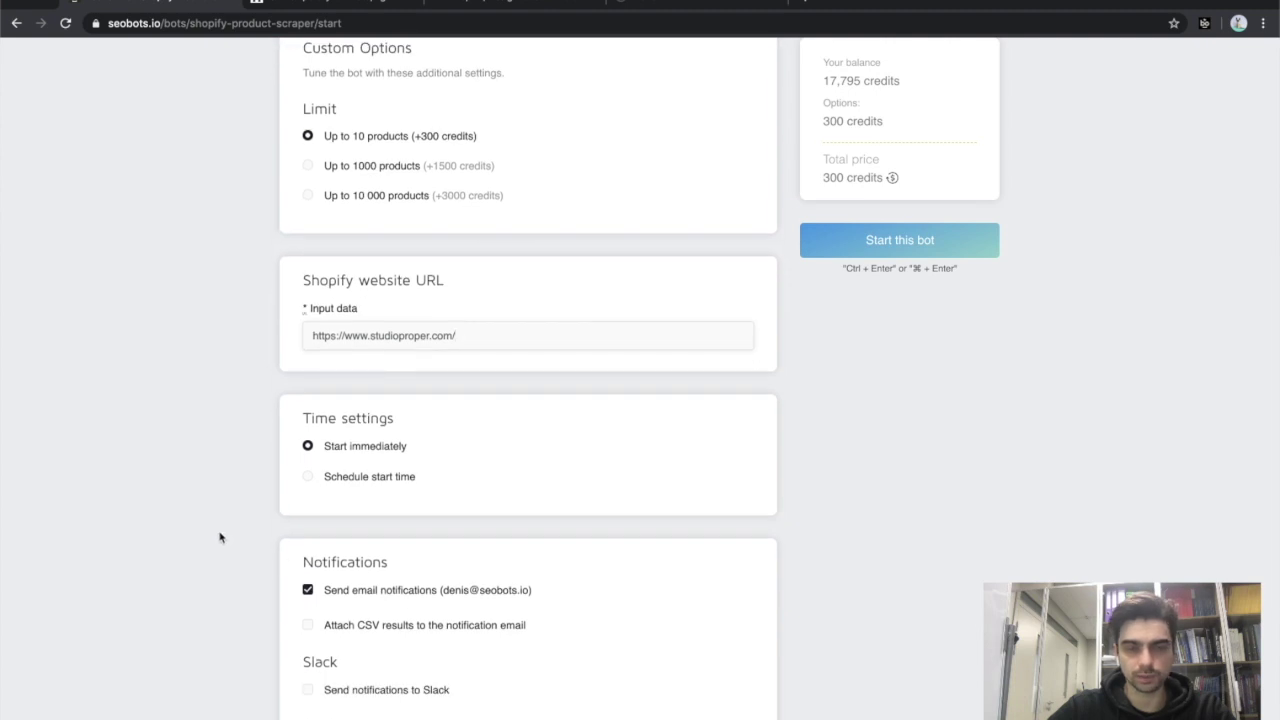
left_click(325, 590)
scroll(197, 491, "up", 10)
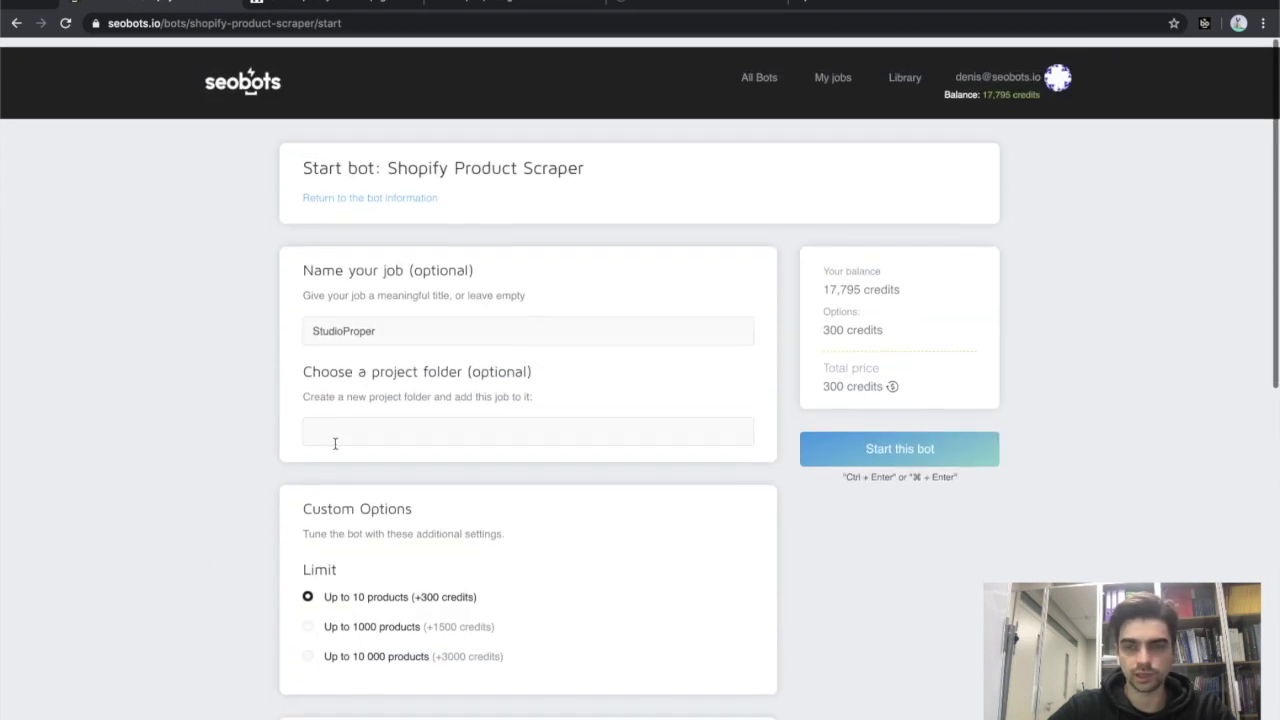
left_click(957, 439)
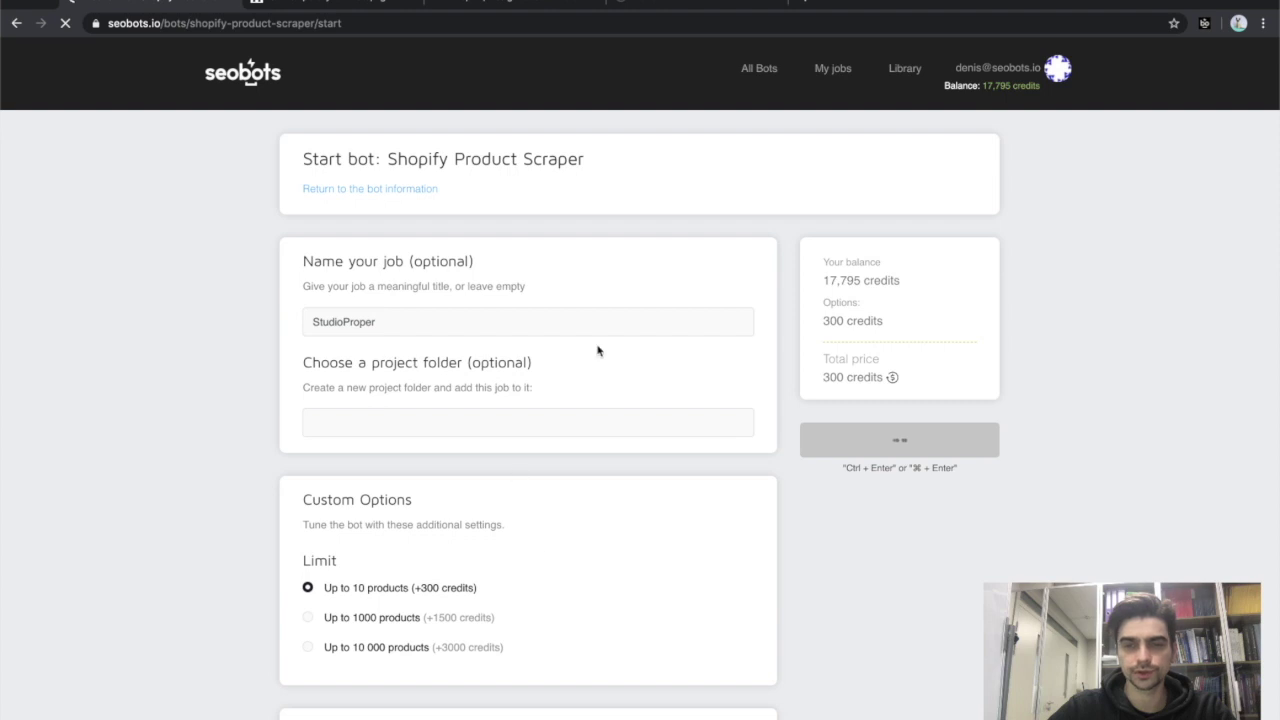
- Visit the tluxe.com tab, confirm StudioProper completed in My jobs, and reopen the scraper page
left_click(655, 12)
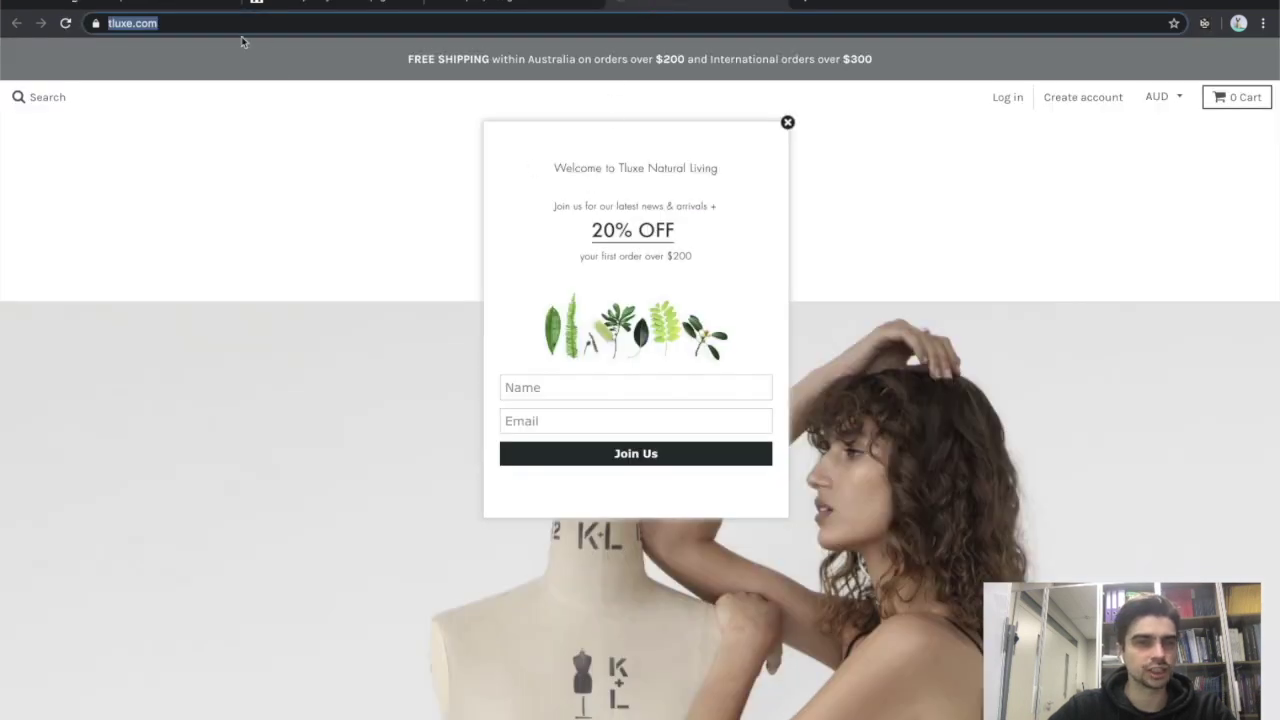
left_click(192, 8)
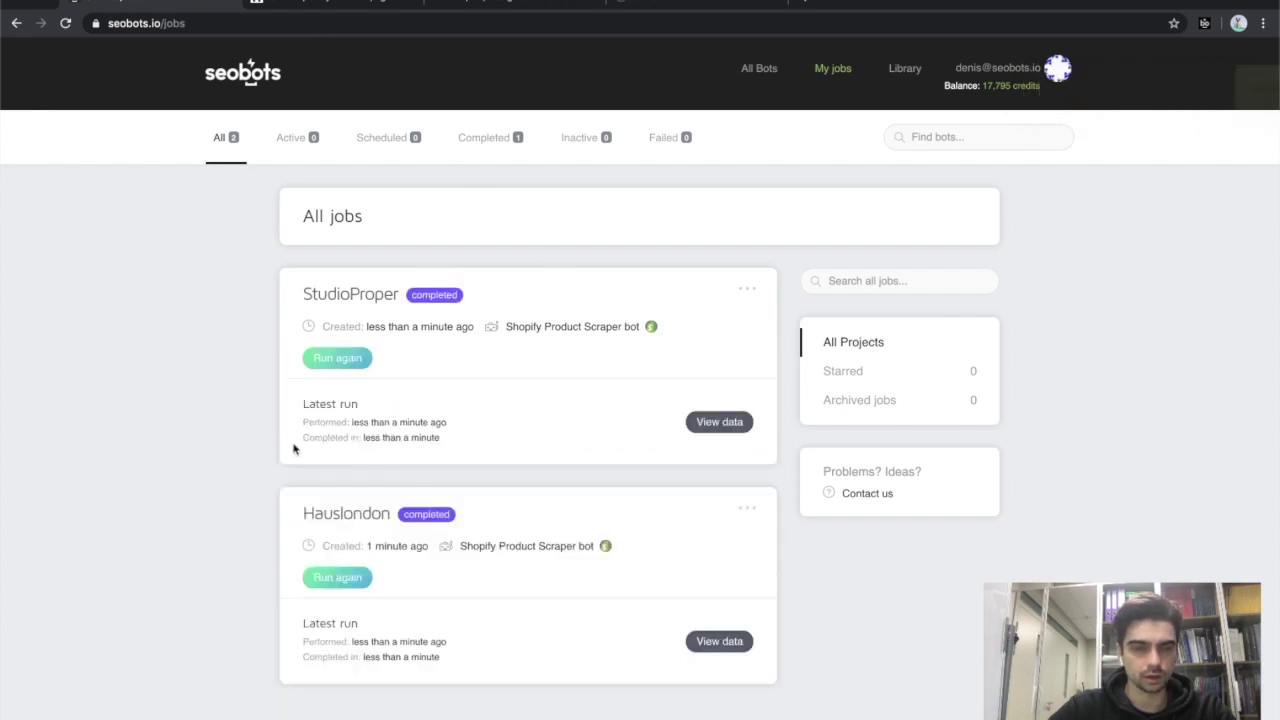
scroll(305, 512, "down", 1)
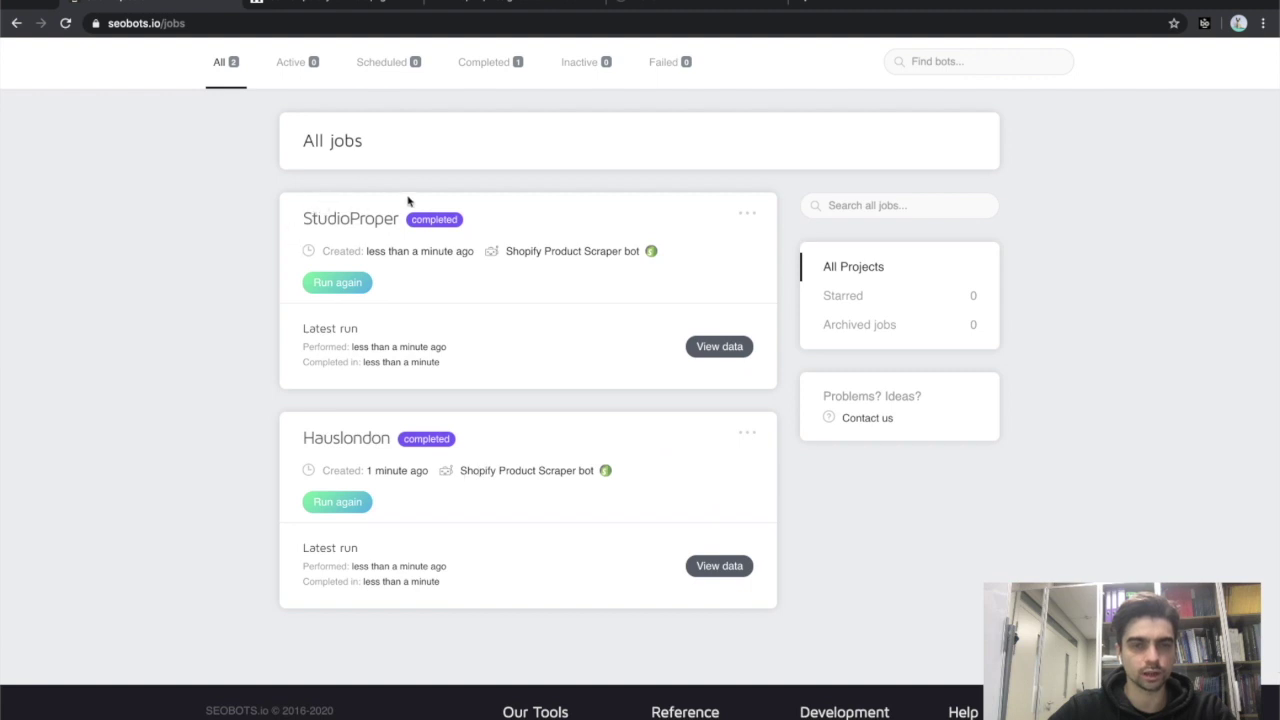
scroll(495, 250, "up", 1)
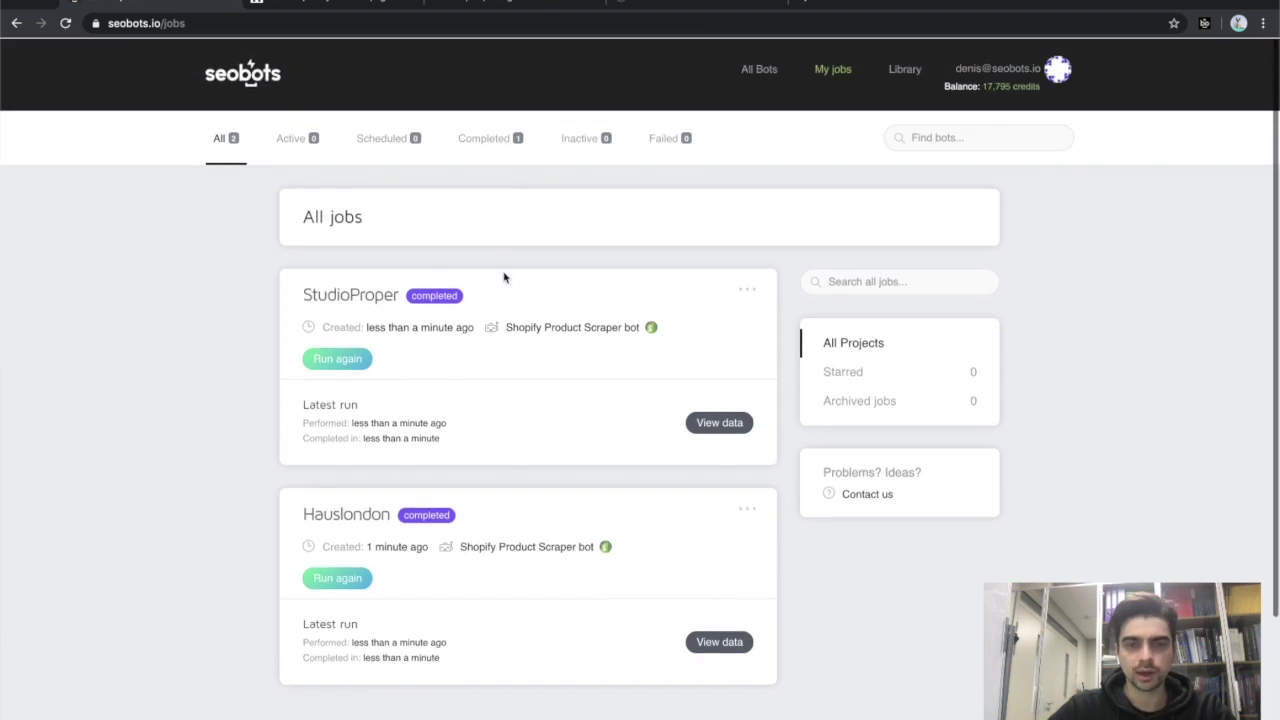
left_click(540, 332)
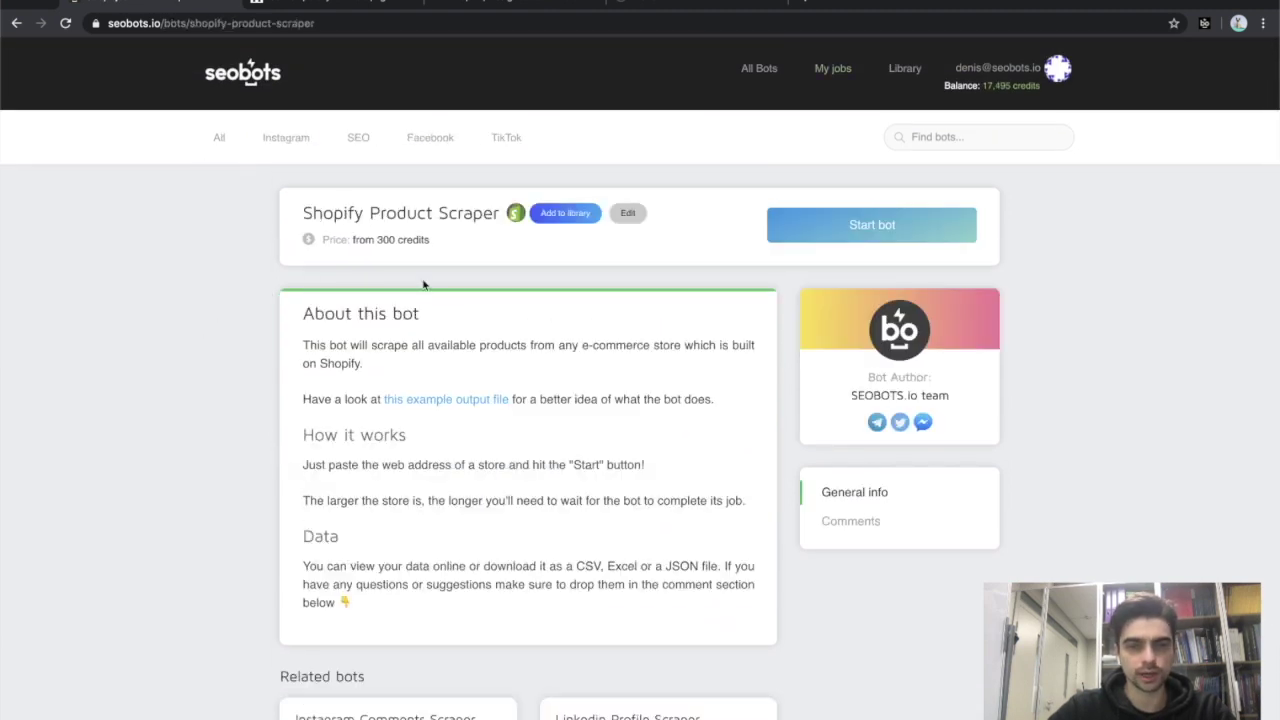
- Start a new job named 'Tluxe' from the pasted tluxe store address
left_click(845, 226)
type("https://www.tluxe.com/")
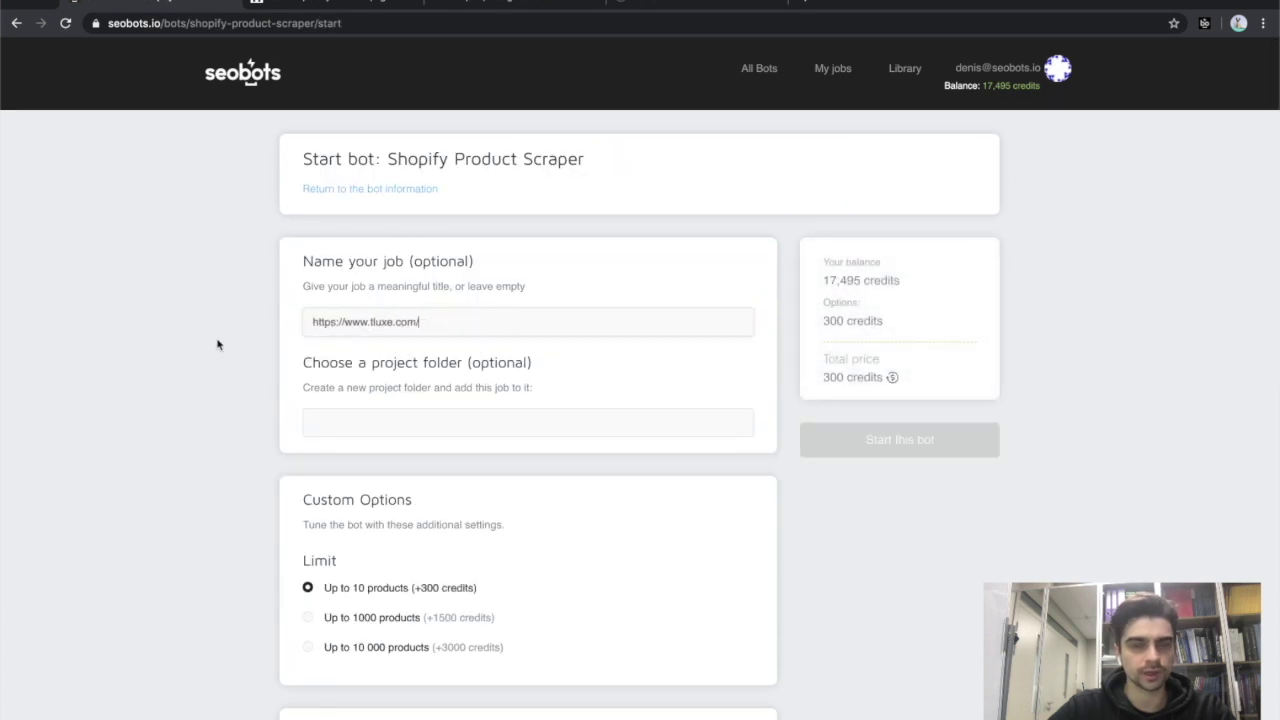
key("BackSpace")
left_click_drag(370, 321, 338, 321)
key("Delete")
type("T")
key("BackSpace")
scroll(237, 314, "down", 2)
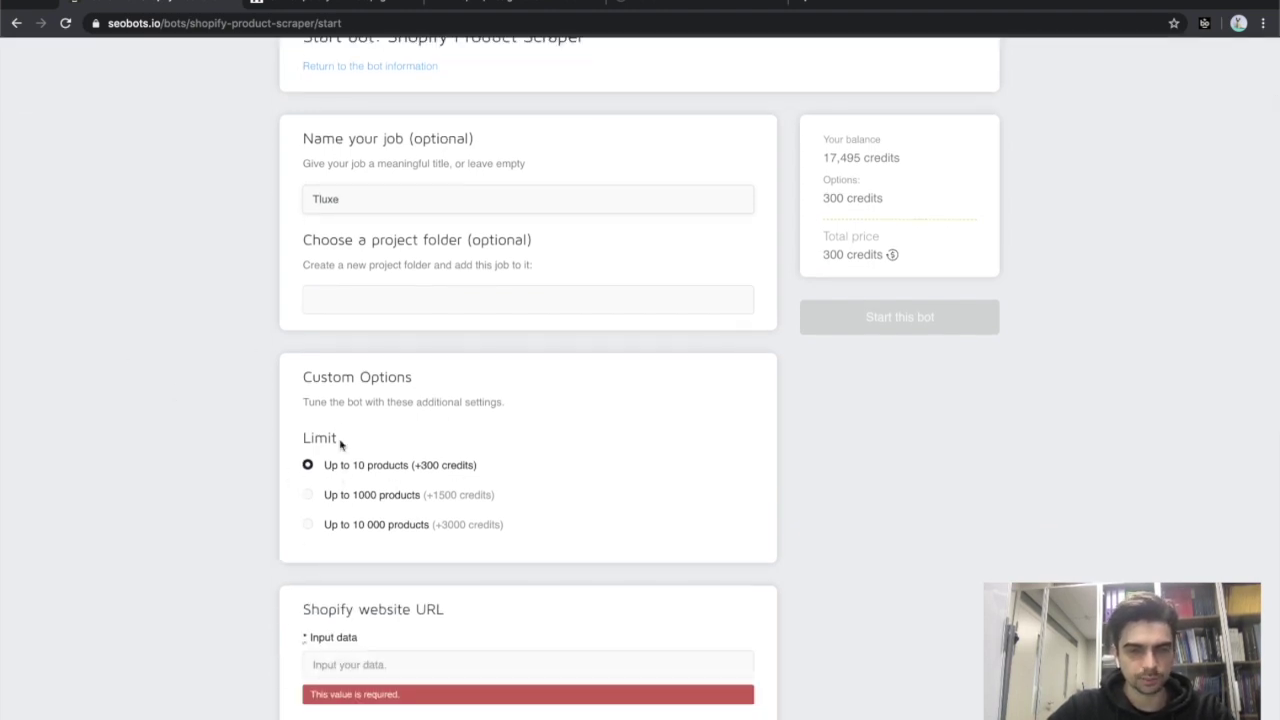
scroll(243, 457, "down", 1)
left_click(317, 618)
type("https://www.tluxe.com/")
- Turn off email notifications and start the Tluxe job
scroll(231, 543, "down", 5)
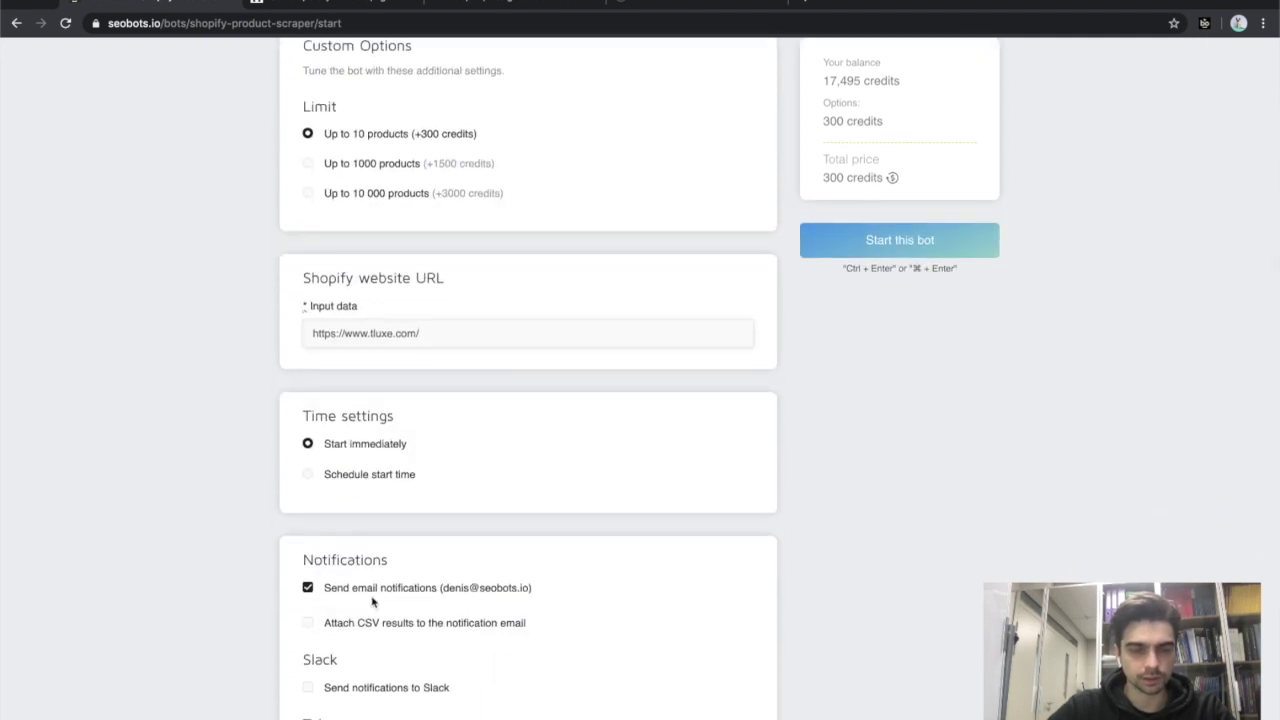
left_click(372, 597)
scroll(251, 454, "up", 8)
left_click(931, 440)
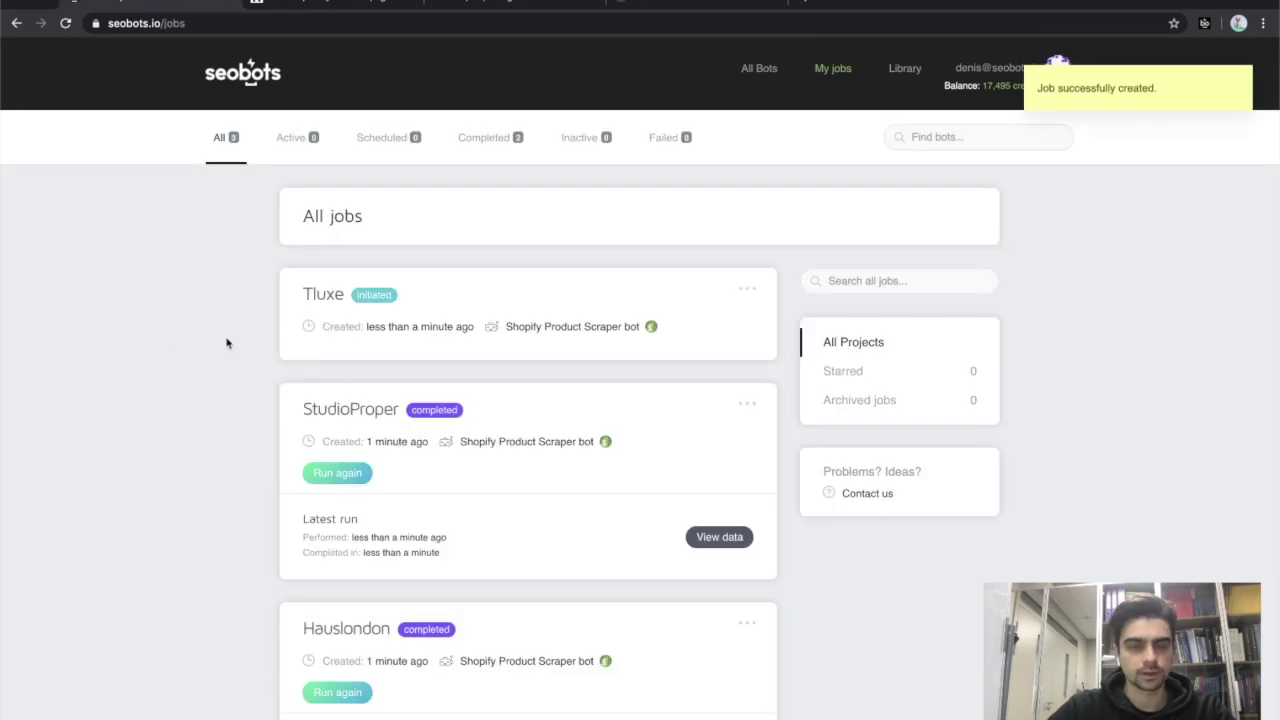
scroll(174, 346, "down", 2)
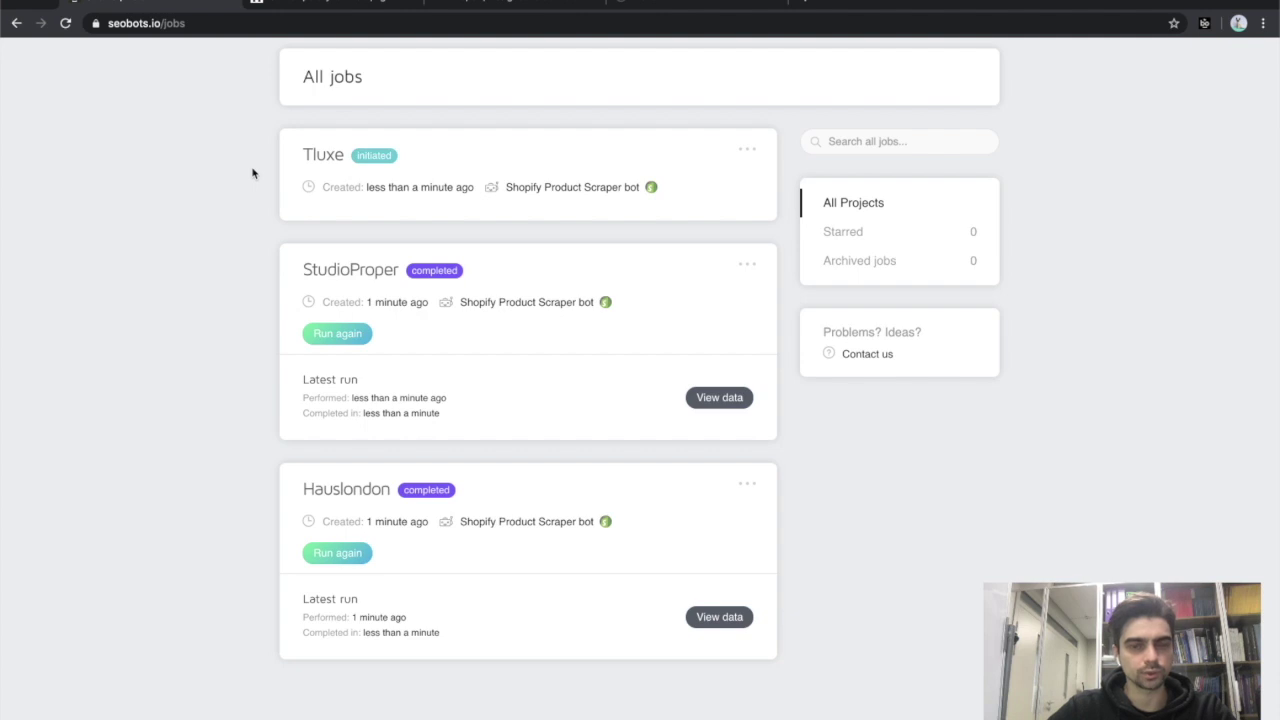
- Open the Hauslondon, StudioProper and Tluxe scraped product tables, each in its own tab
scroll(253, 174, "down", 2)
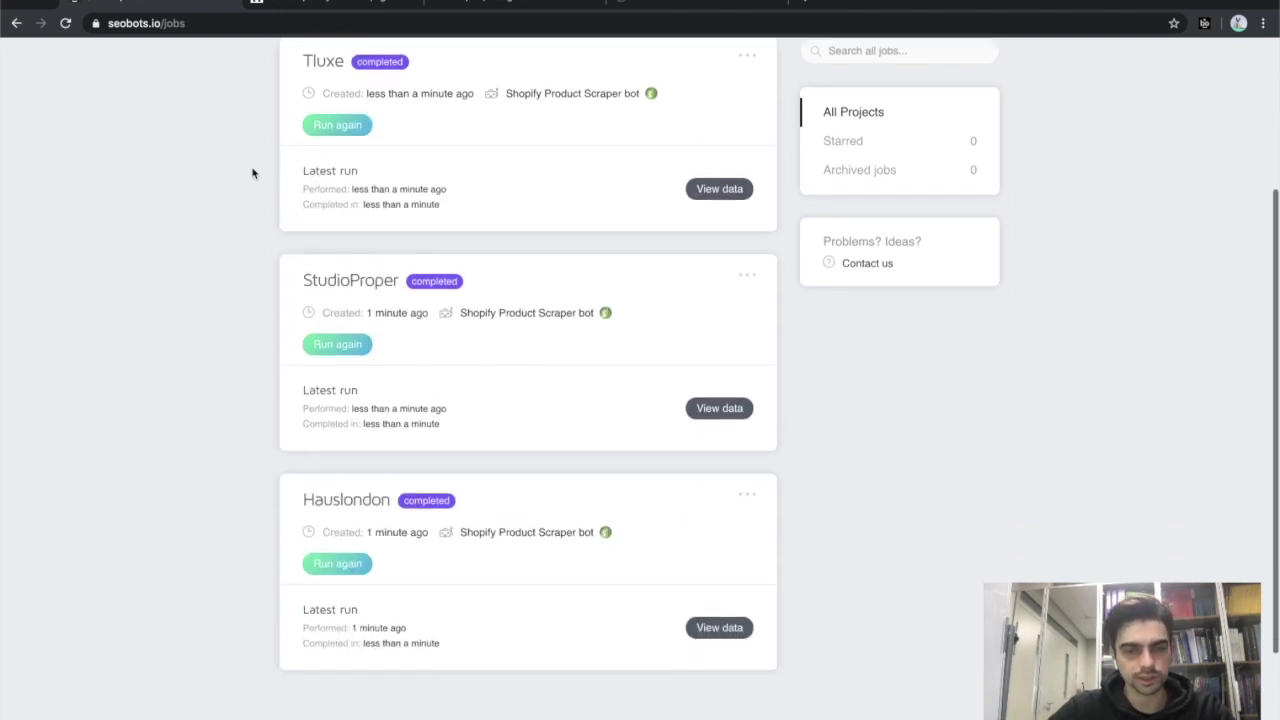
scroll(253, 174, "up", 1)
scroll(253, 174, "down", 1)
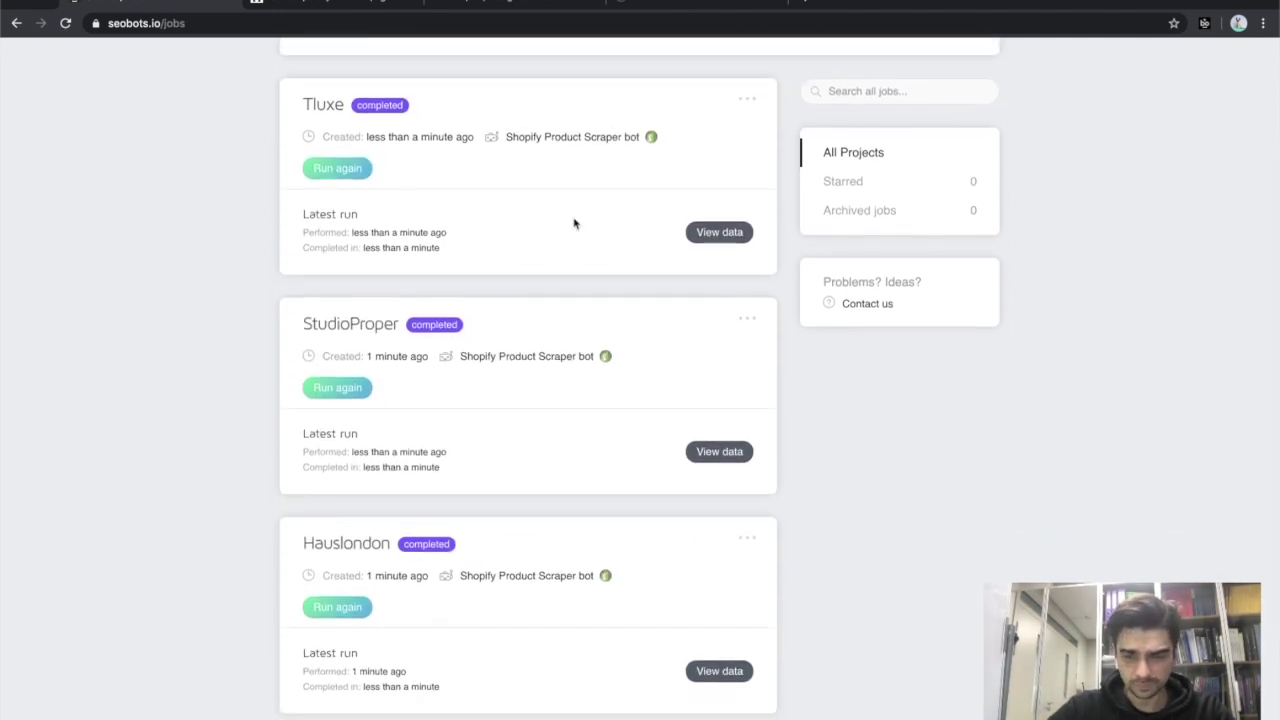
left_click(733, 669)
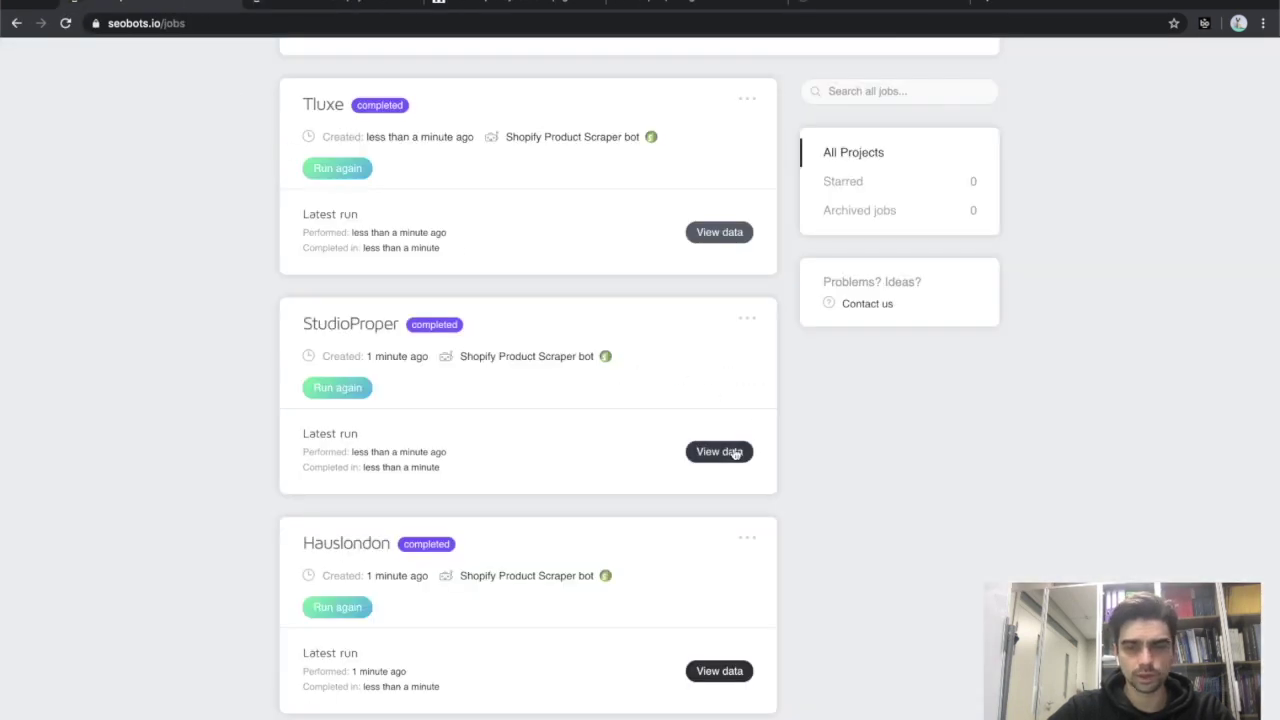
left_click(735, 453)
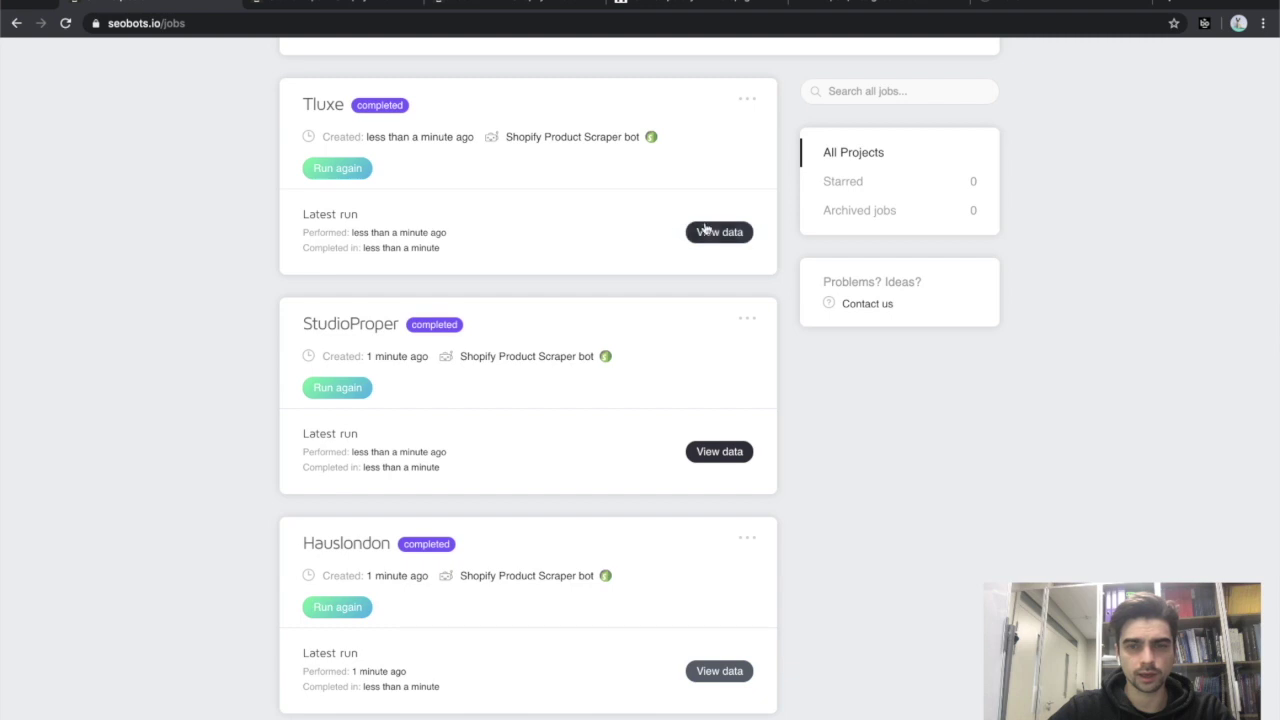
left_click(701, 228)
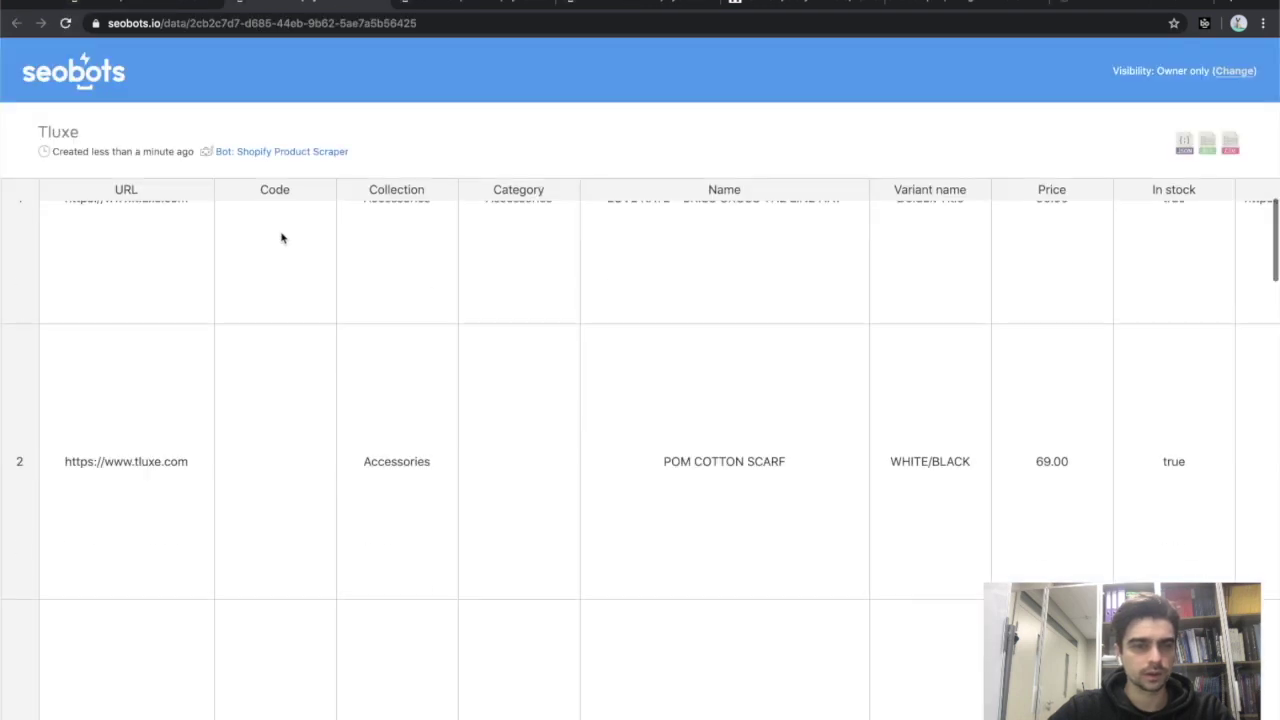
- Skim the StudioProper table rows, then scan across the Hauslondon table's columns
left_click(460, 6)
scroll(375, 394, "down", 5)
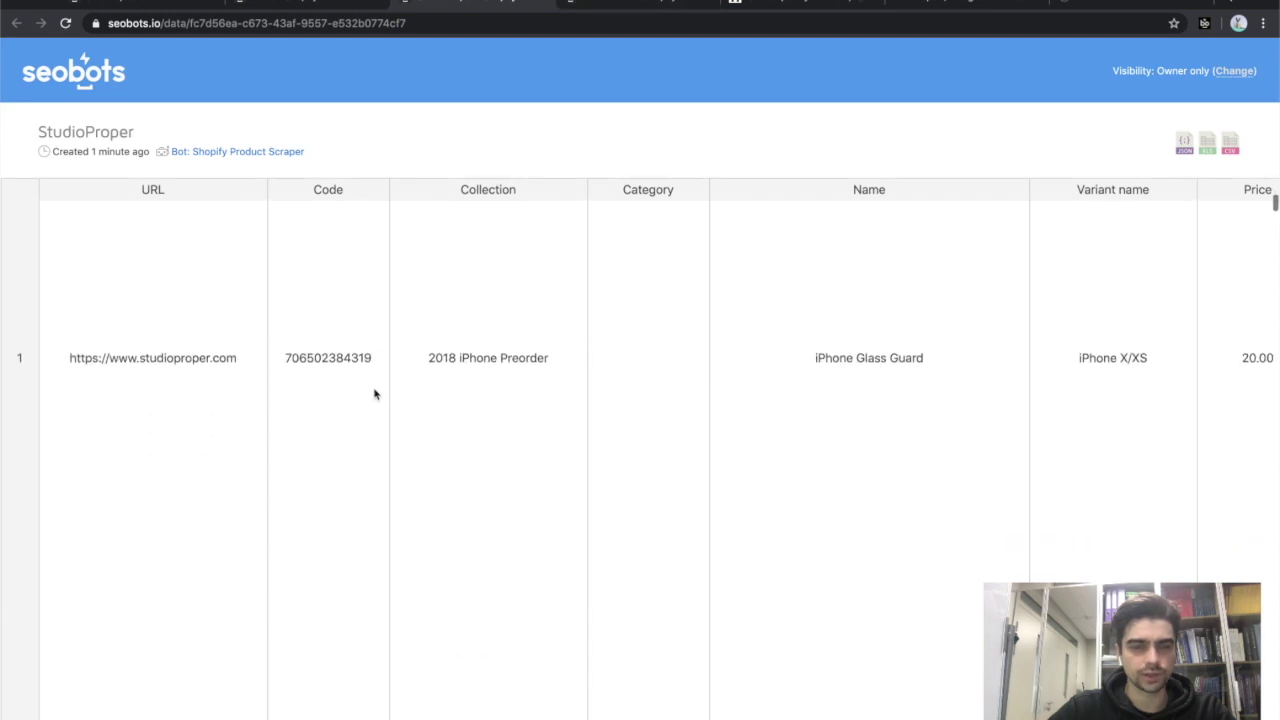
scroll(375, 394, "down", 5)
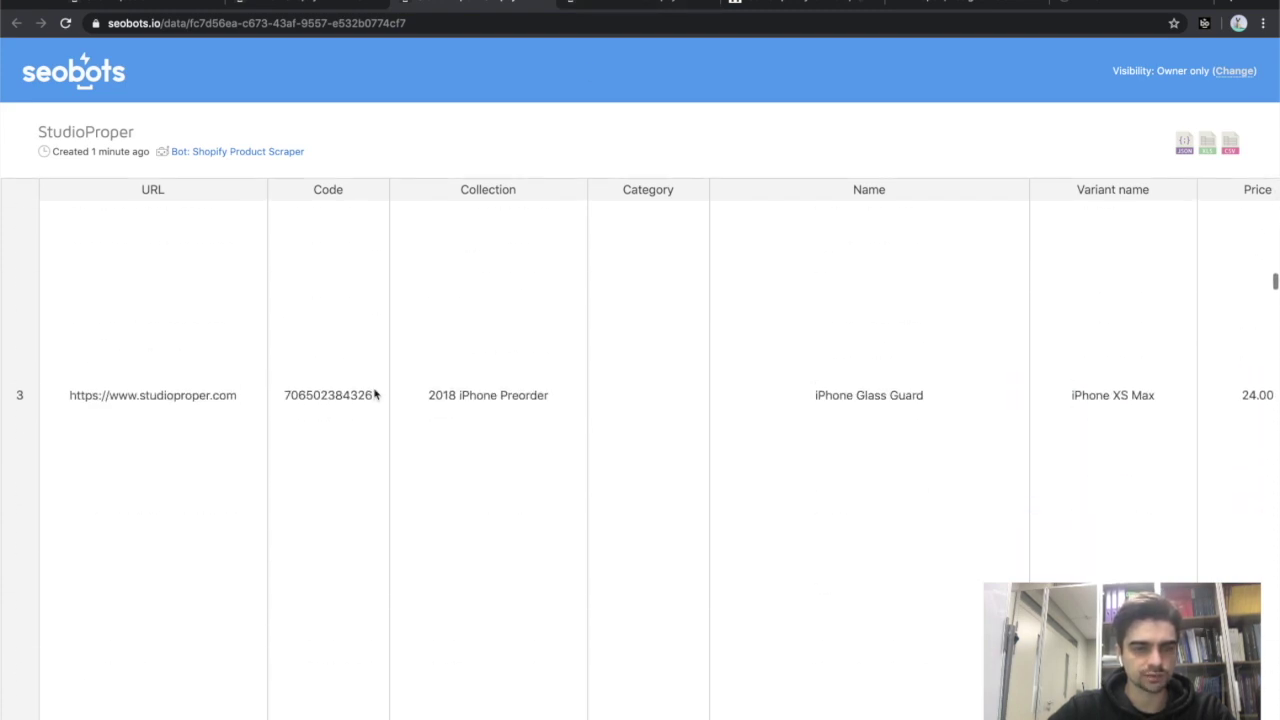
left_click(667, 3)
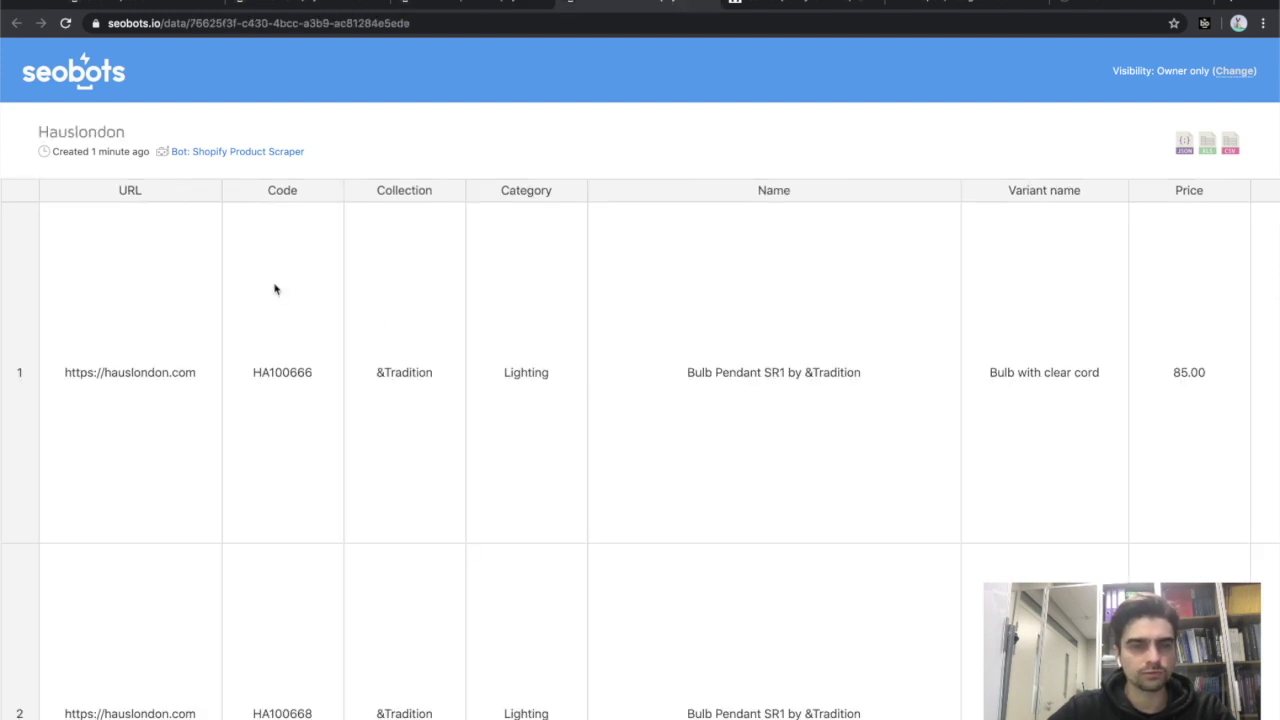
scroll(275, 289, "right", 10)
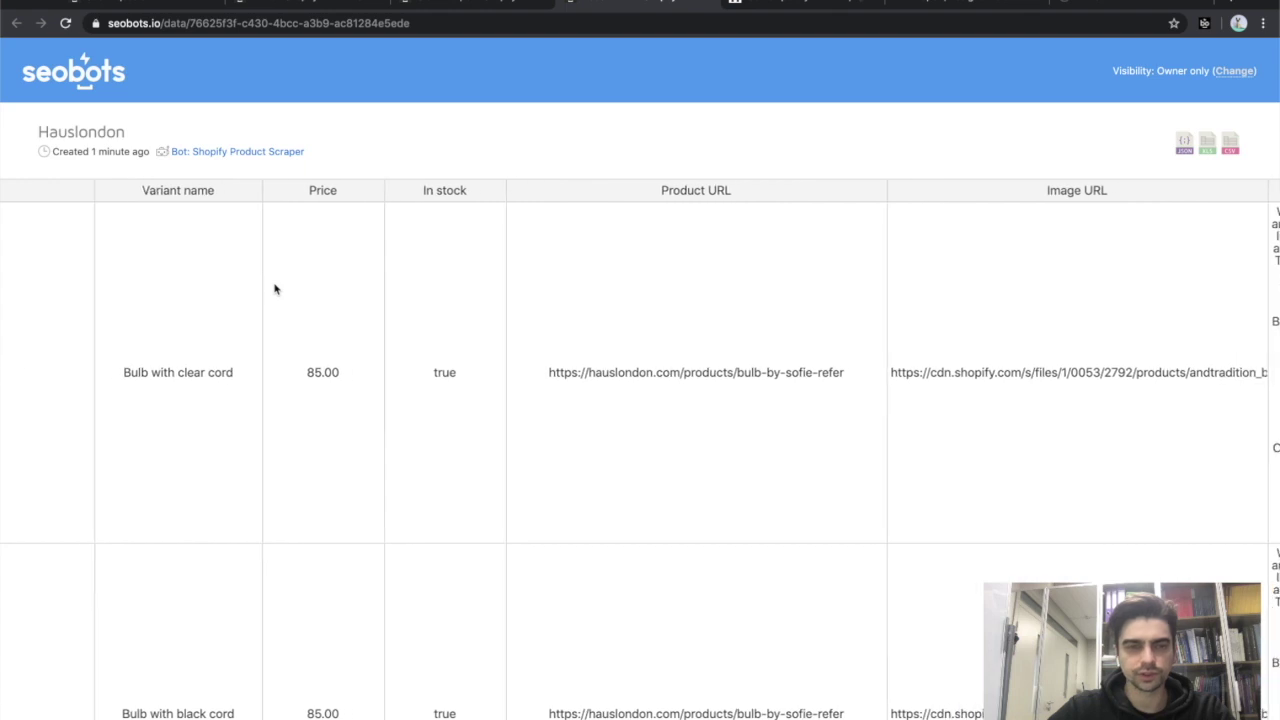
scroll(605, 307, "left", 10)
- Scroll through the Tluxe product rows, such as POM COTTON SCARF
left_click(428, 10)
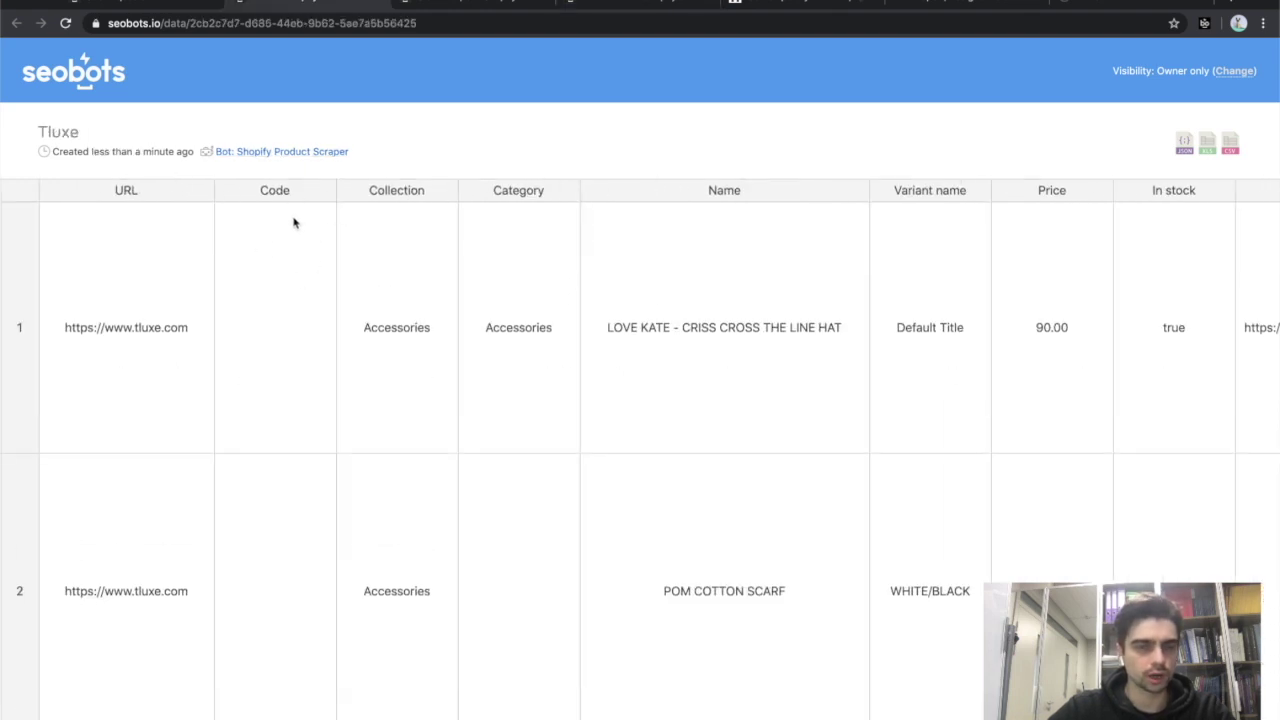
scroll(274, 276, "down", 15)
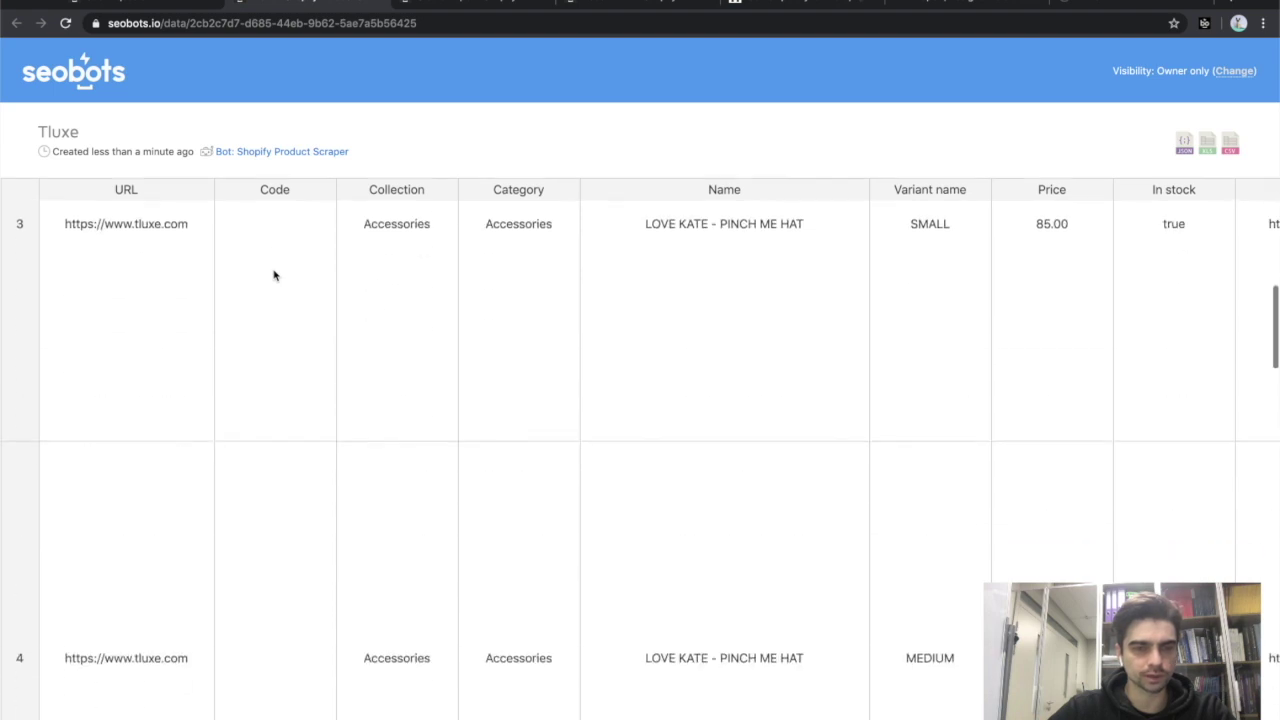
scroll(274, 276, "down", 8)
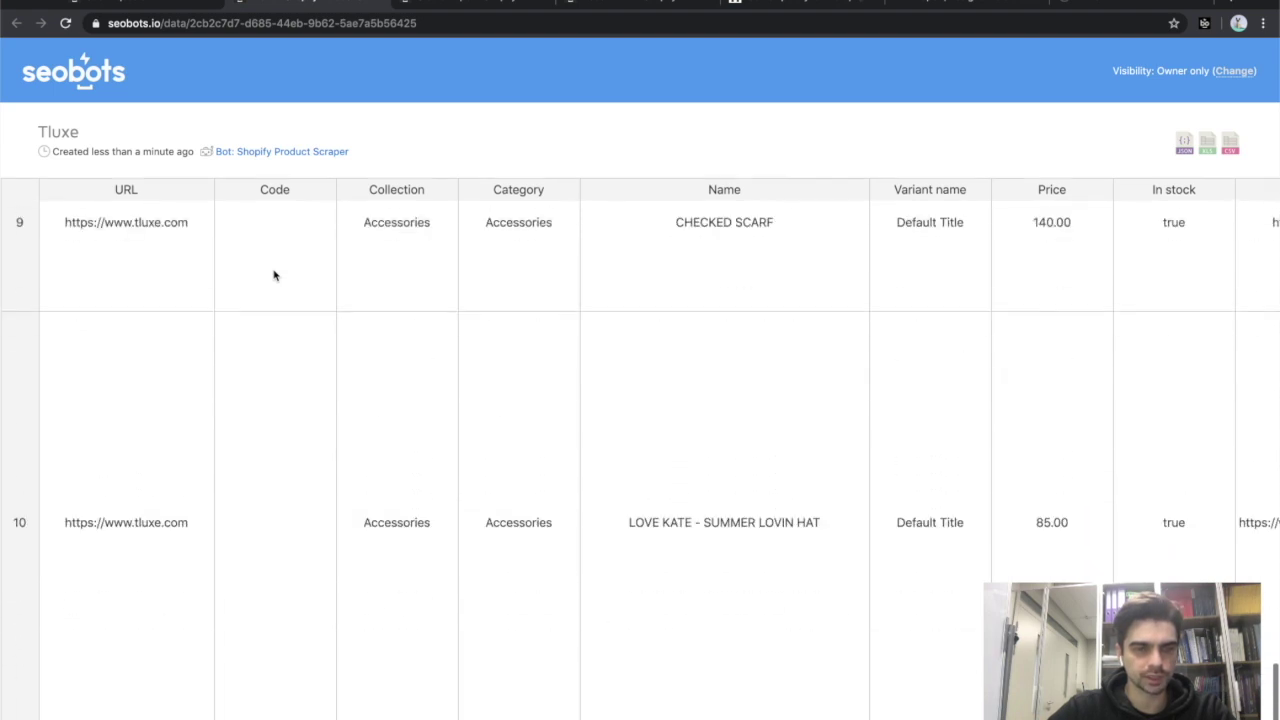
scroll(274, 276, "up", 20)
- Review the StudioProper table's columns and rows
key("ctrl+Tab")
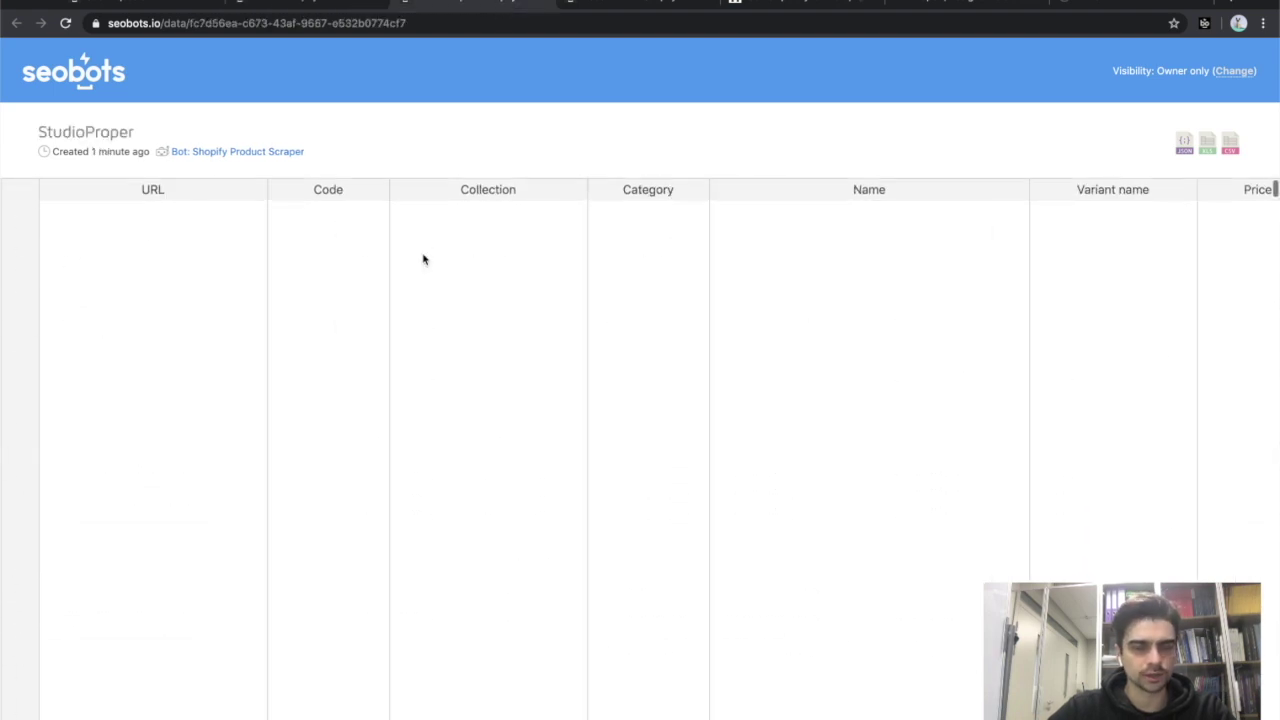
scroll(423, 260, "right", 10)
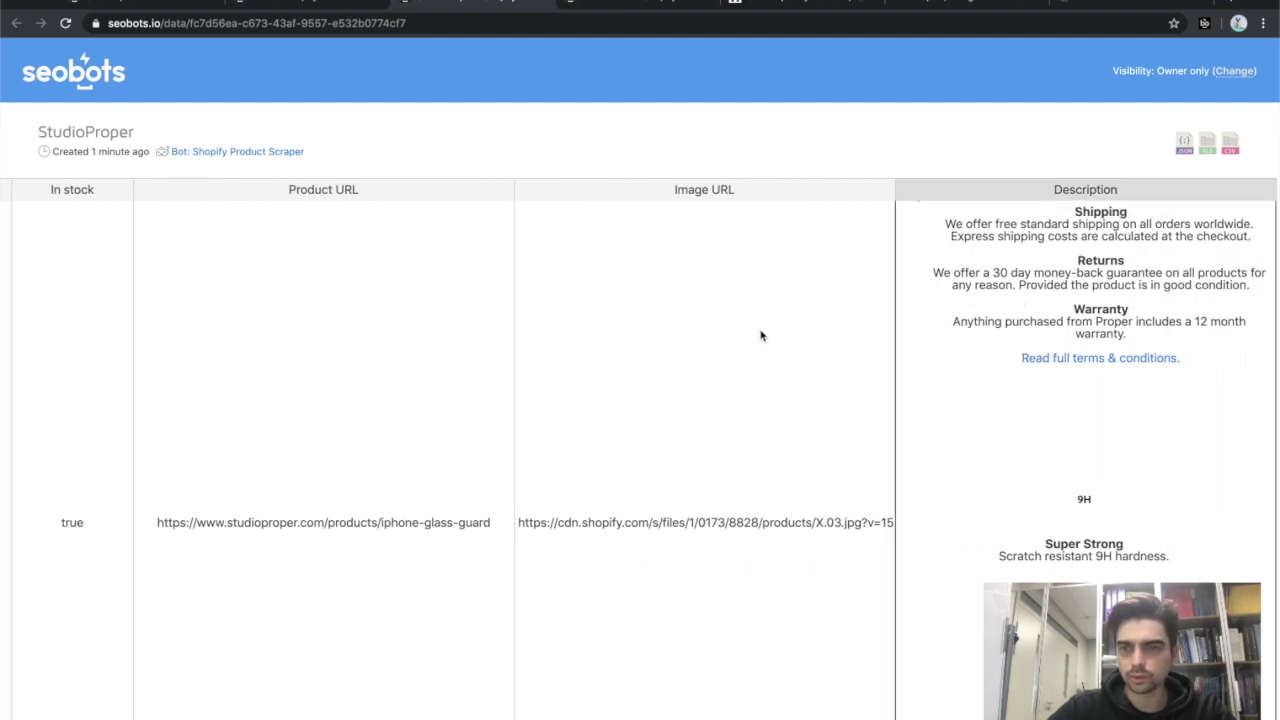
scroll(740, 326, "left", 10)
scroll(491, 318, "down", 5)
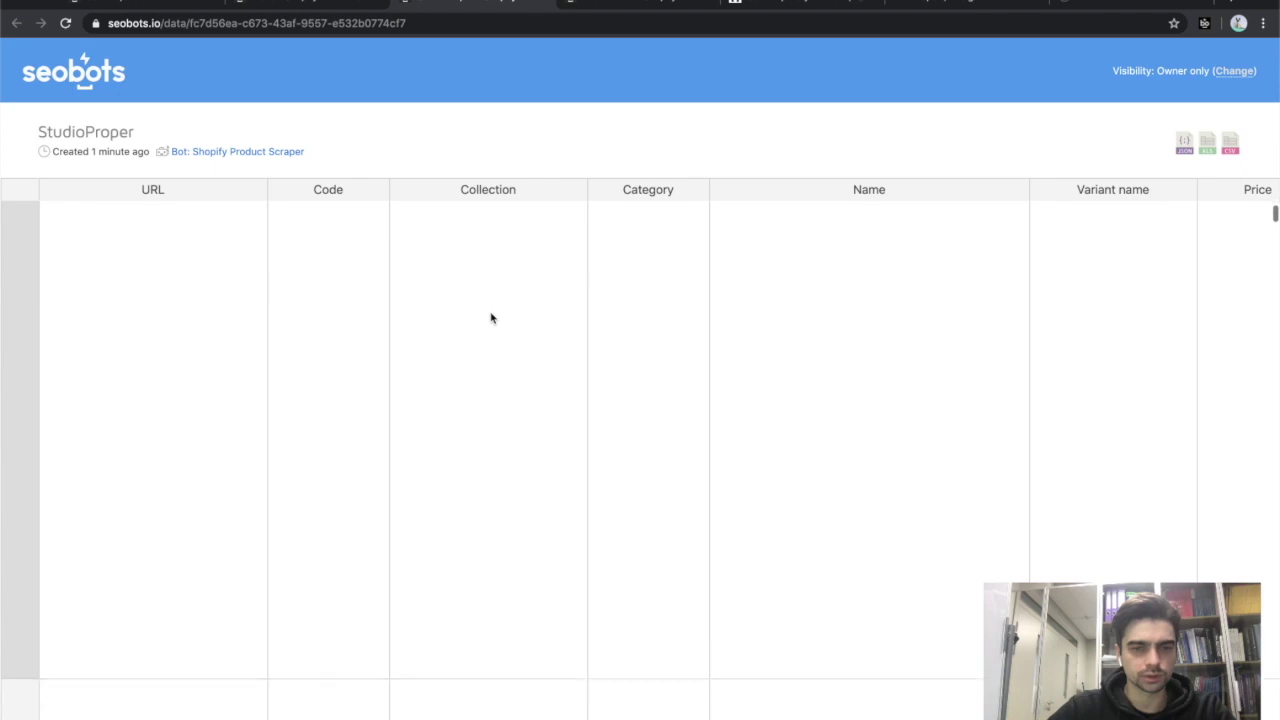
scroll(491, 318, "down", 4)
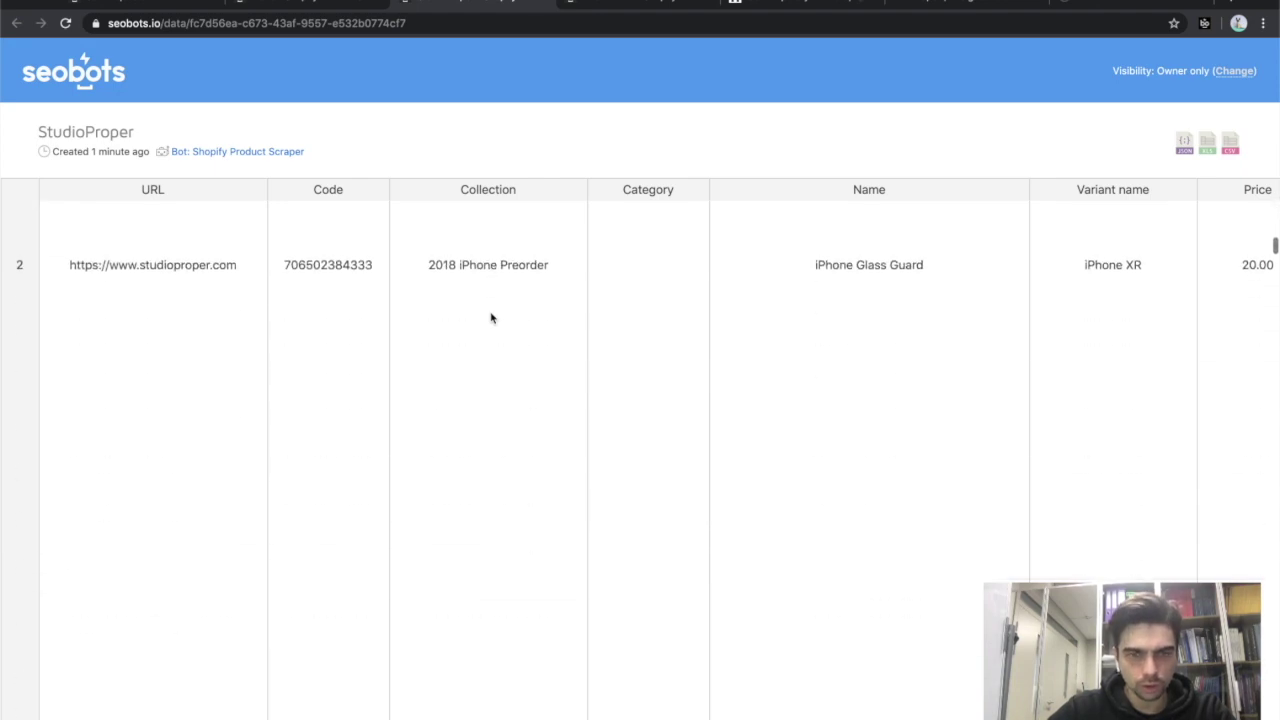
- Browse the Hauslondon table's &Tradition items, such as Bulb Pendant SR1 at 85.00
left_click(648, 7)
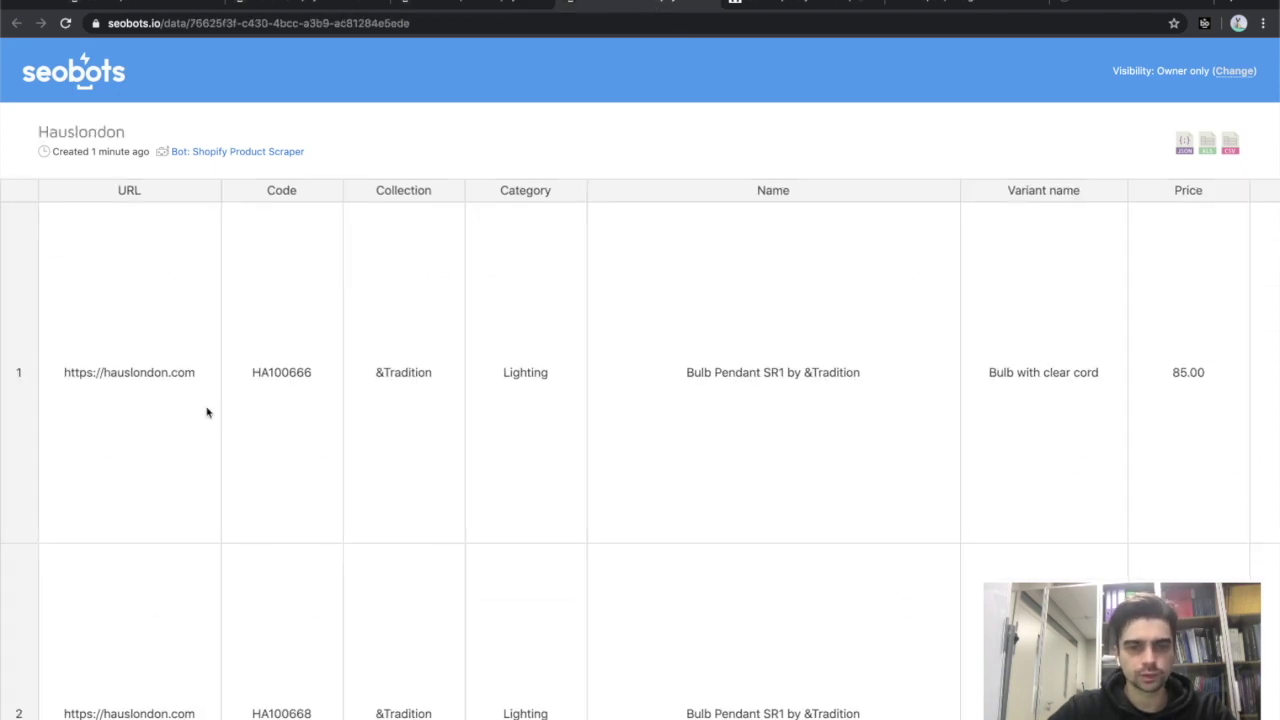
scroll(206, 411, "right", 10)
scroll(836, 410, "down", 10)
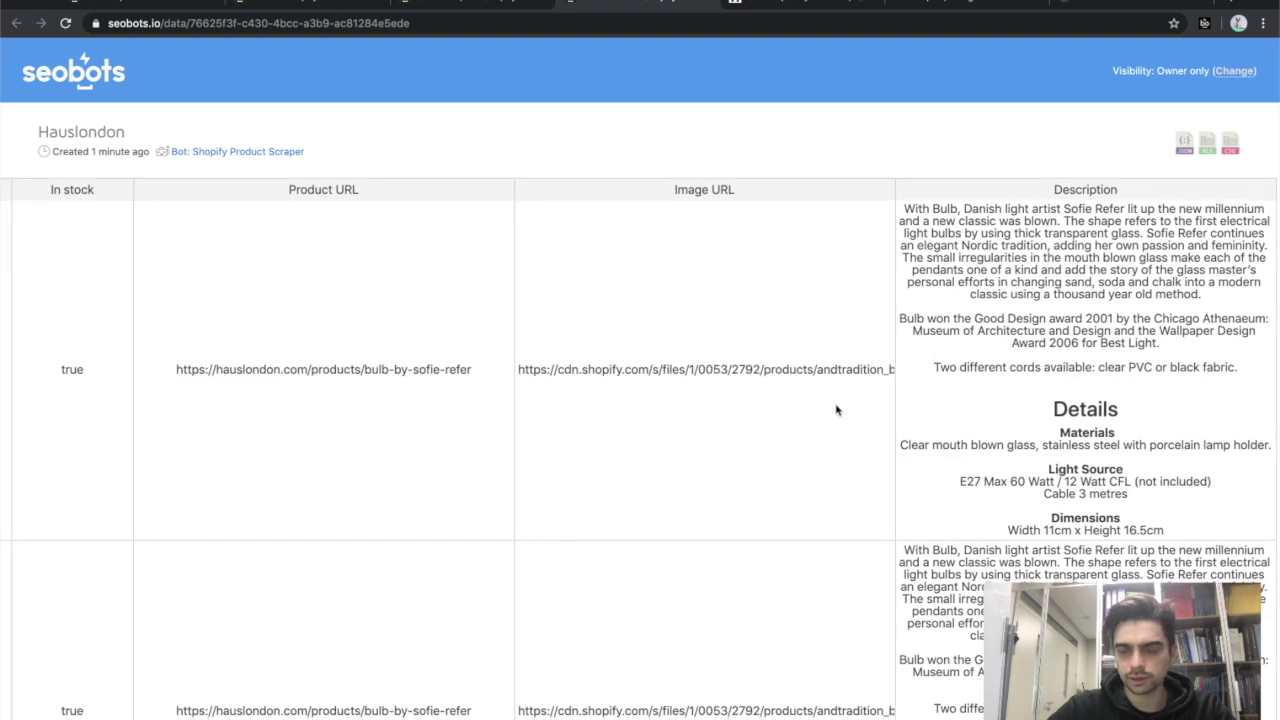
scroll(836, 410, "left", 5)
scroll(836, 410, "left", 5)
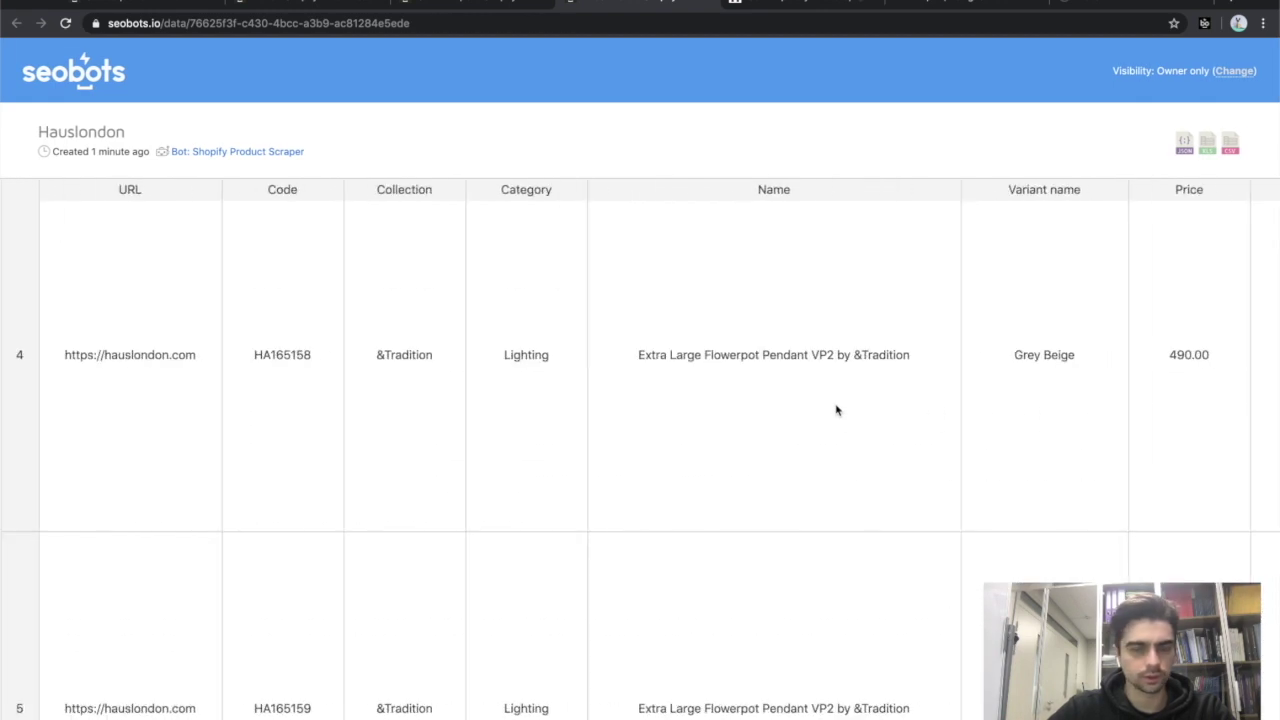
scroll(836, 410, "up", 10)
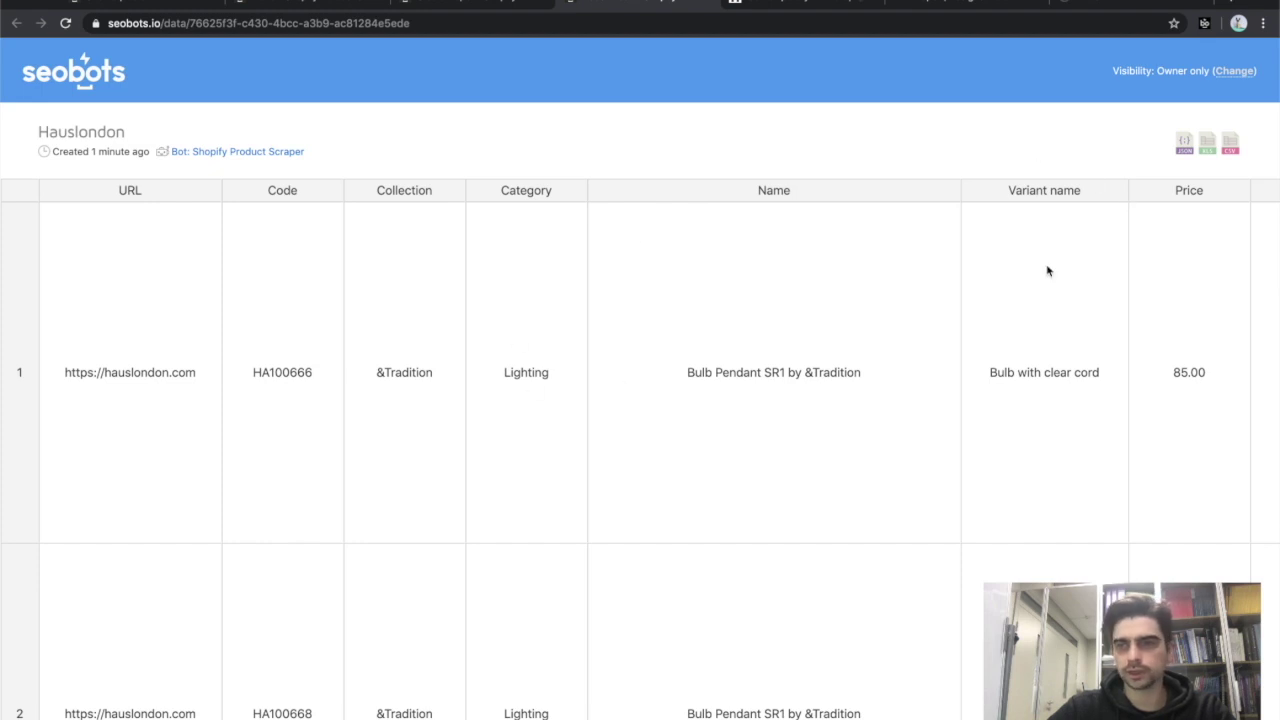
- Make the Hauslondon data public, copy its share link, and download it as CSV
left_click(1245, 74)
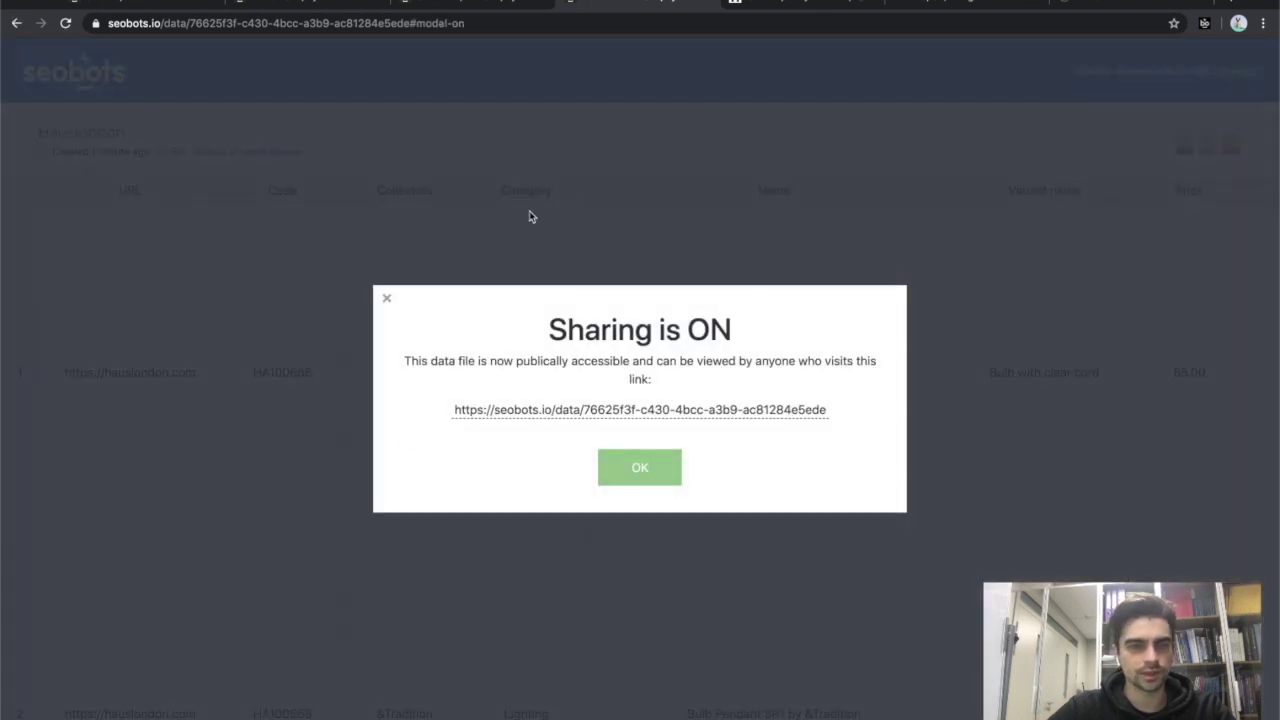
left_click(591, 413)
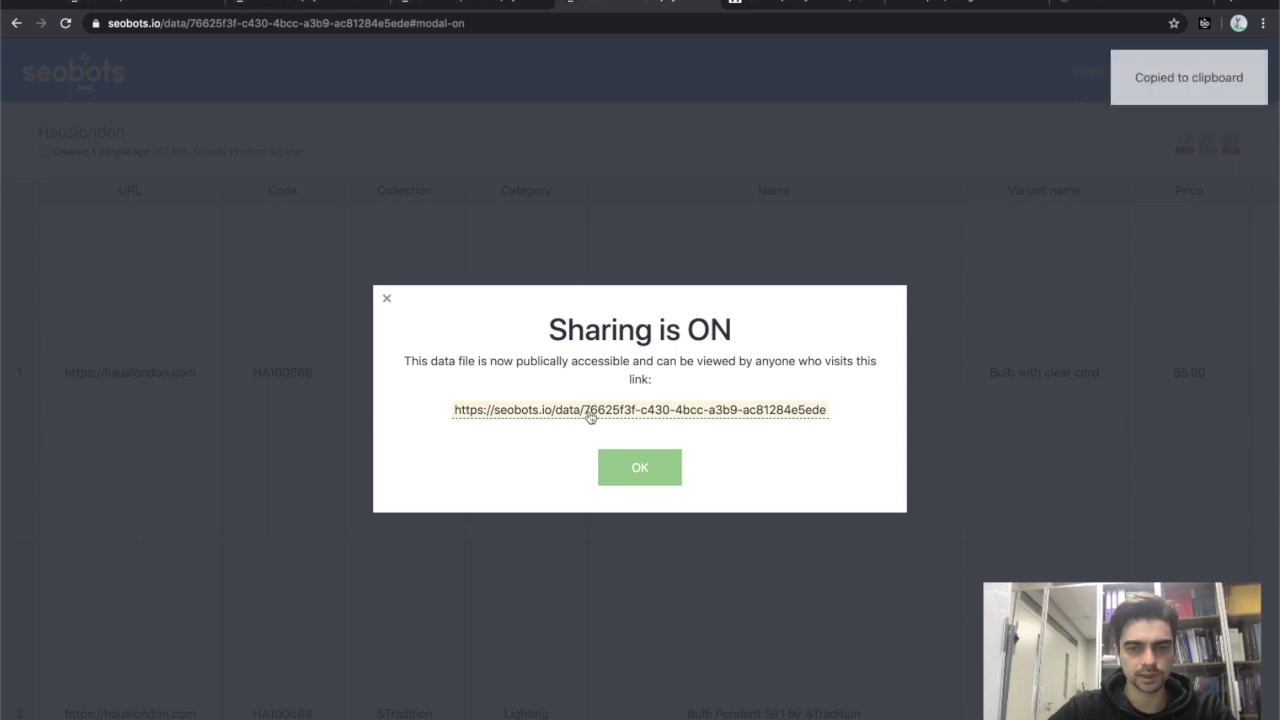
left_click(645, 472)
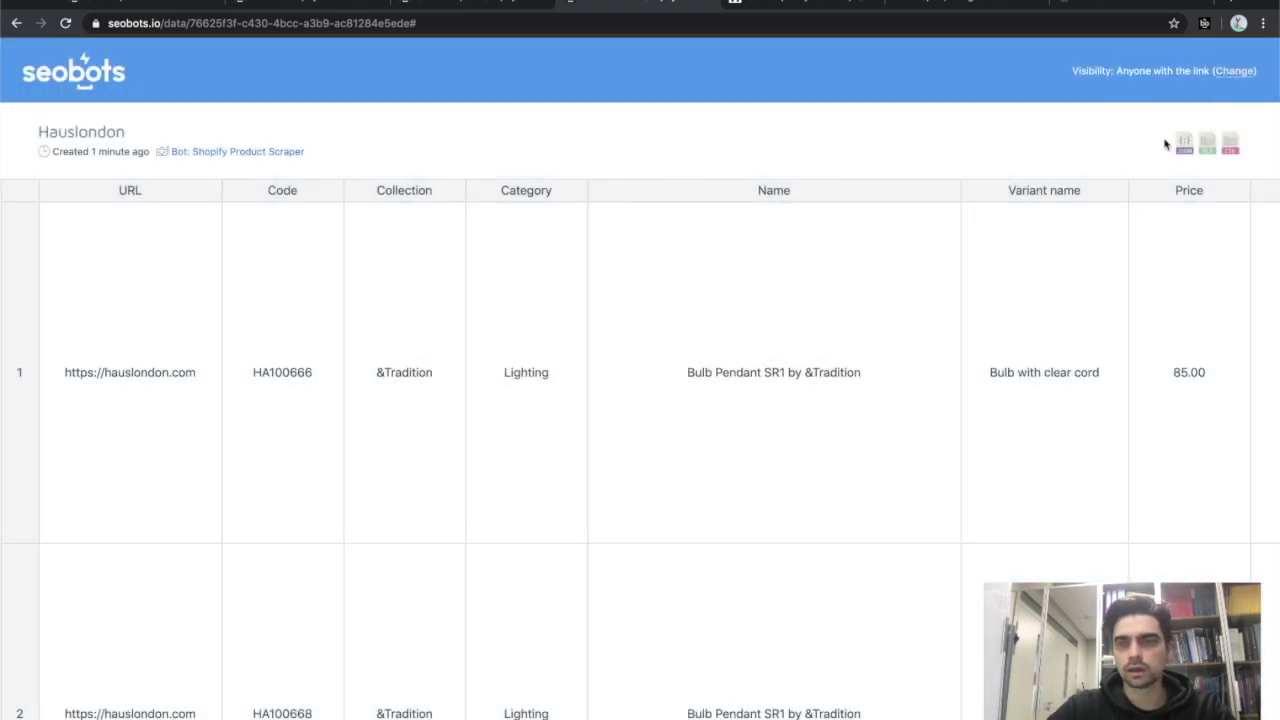
left_click(1207, 144)
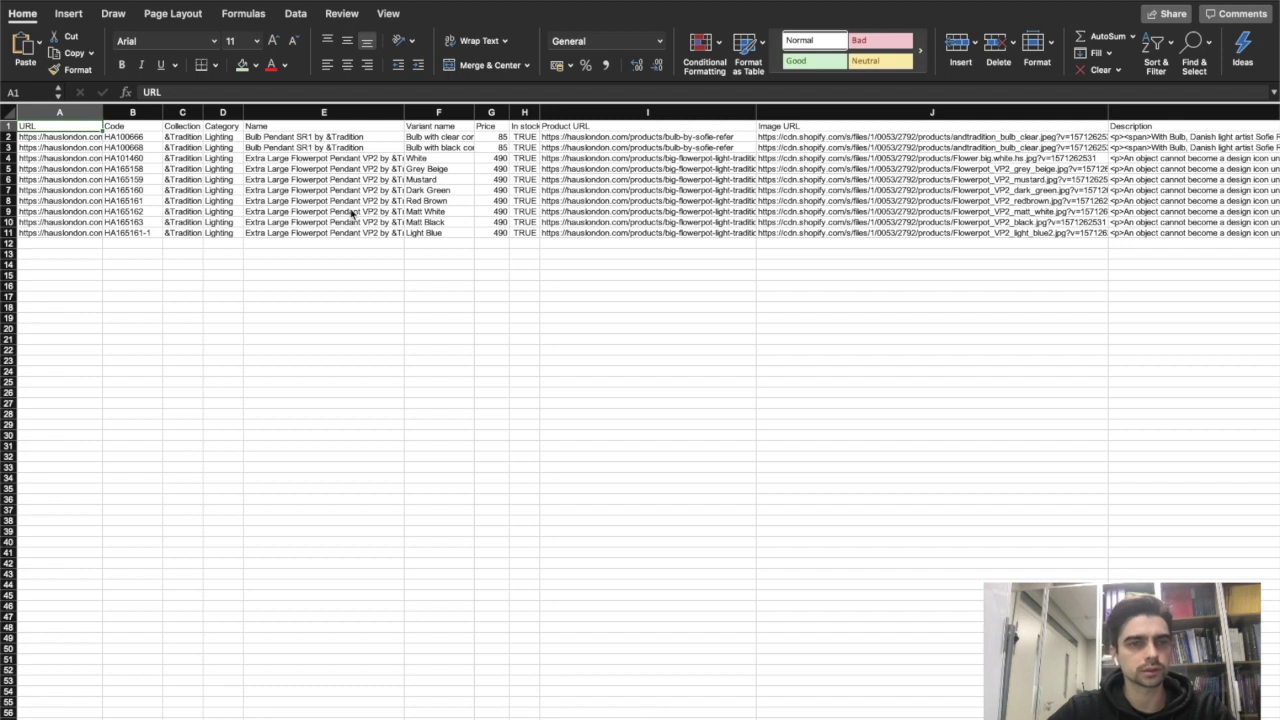
- Check the CSV's store URL, product code HA165159, Collection &Tradition and price 85 cells
left_click(98, 180)
key("Right")
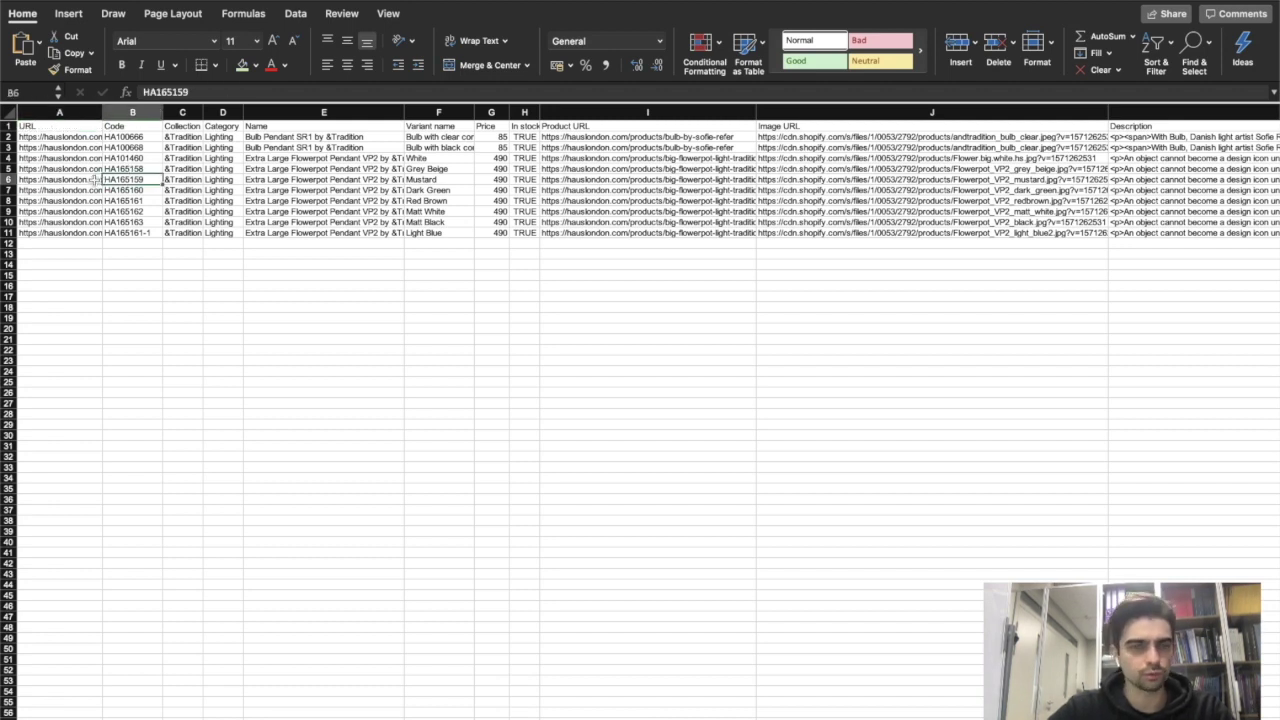
key("Up")
key("Up")
key("Up")
key("Up")
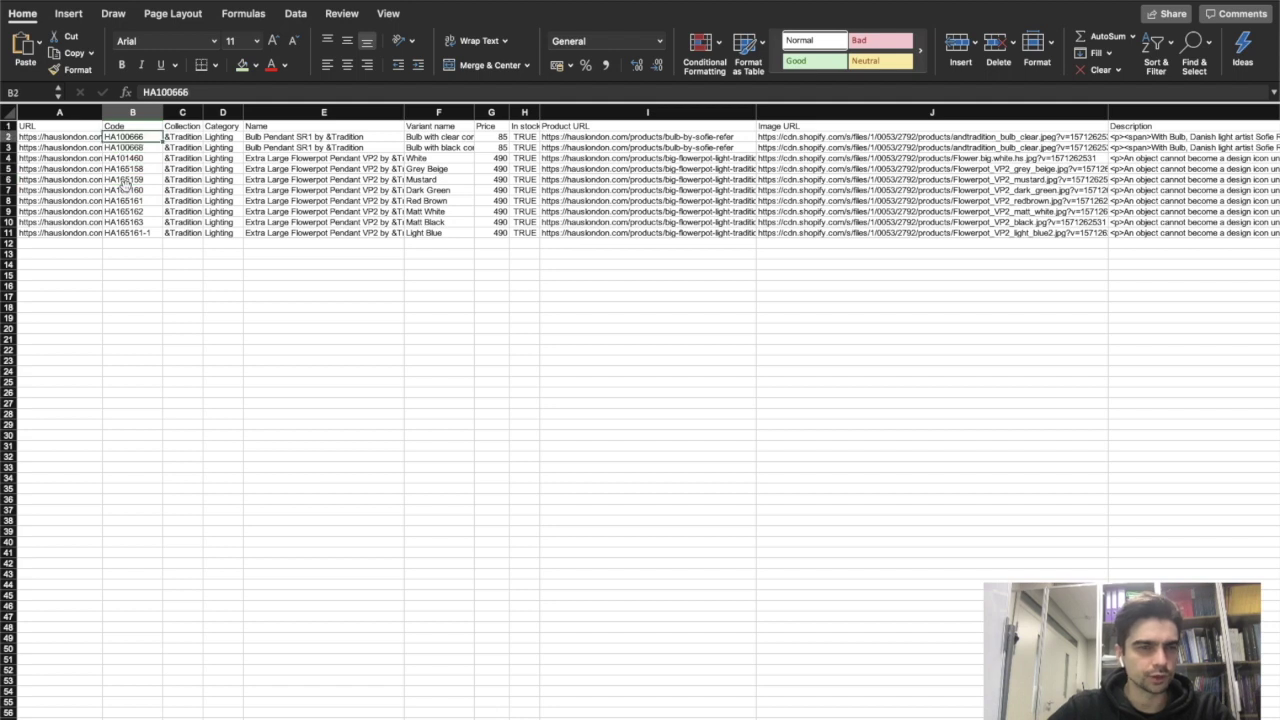
key("Right")
key("Right")
key("Right")
key("Right")
key("Right")
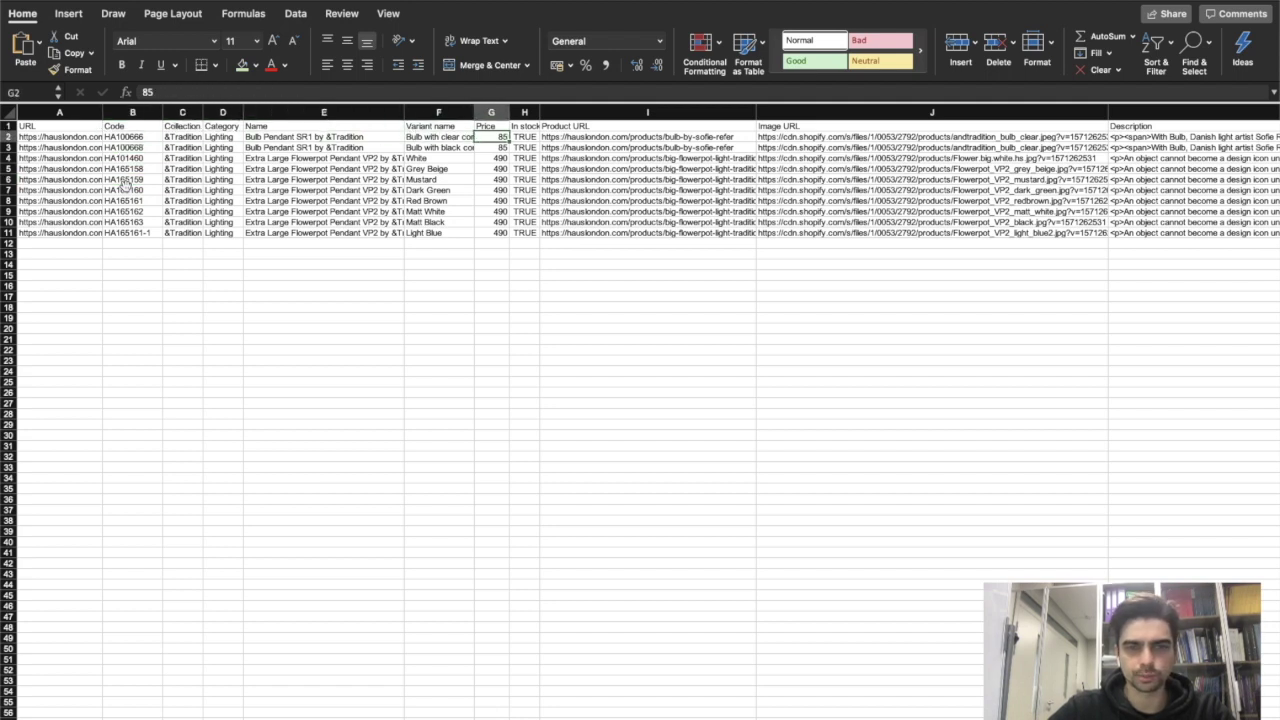
key("Right")
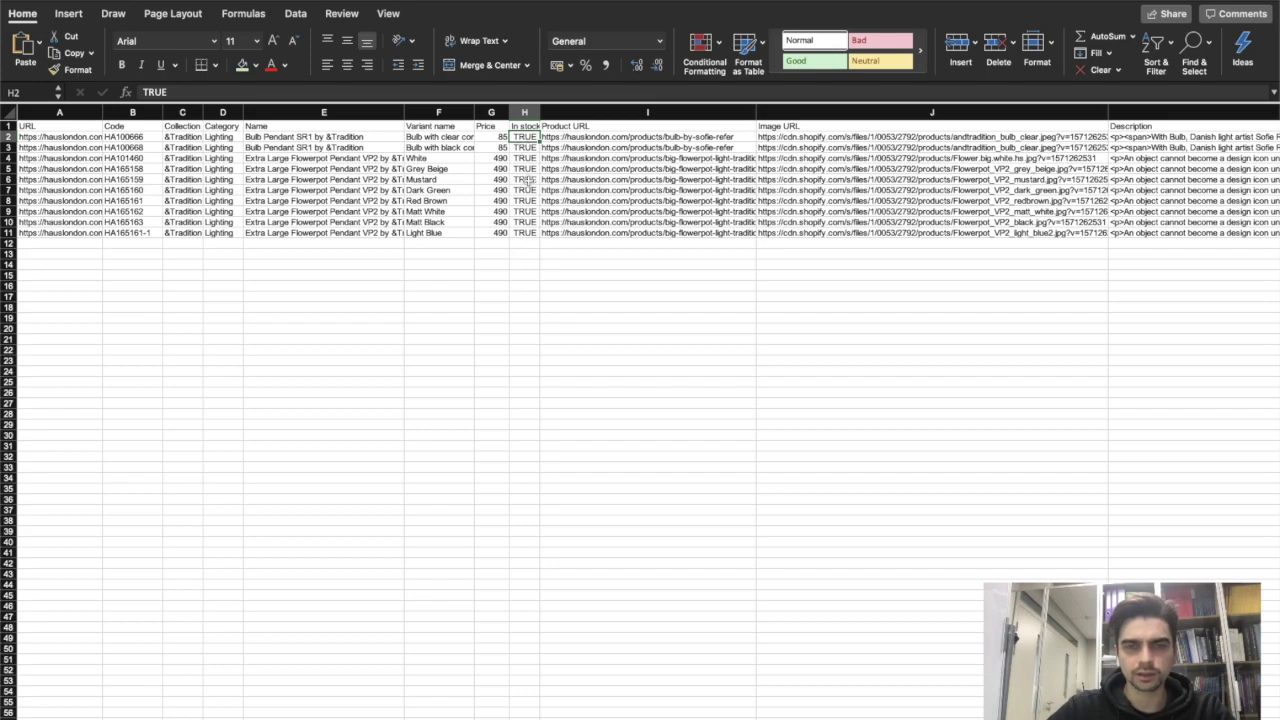
- Inspect the second product's image URL, then return to the SEOBOTS data page
scroll(528, 172, "right", 1)
scroll(528, 172, "right", 10)
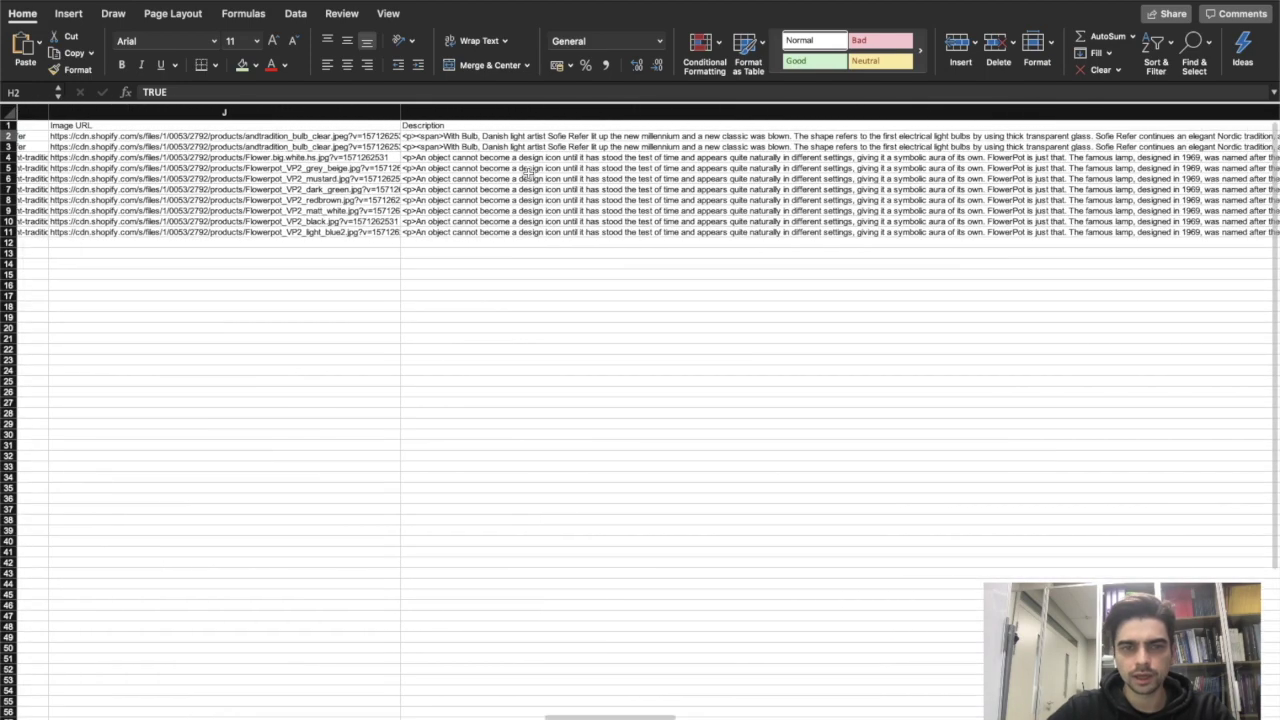
scroll(528, 174, "left", 8)
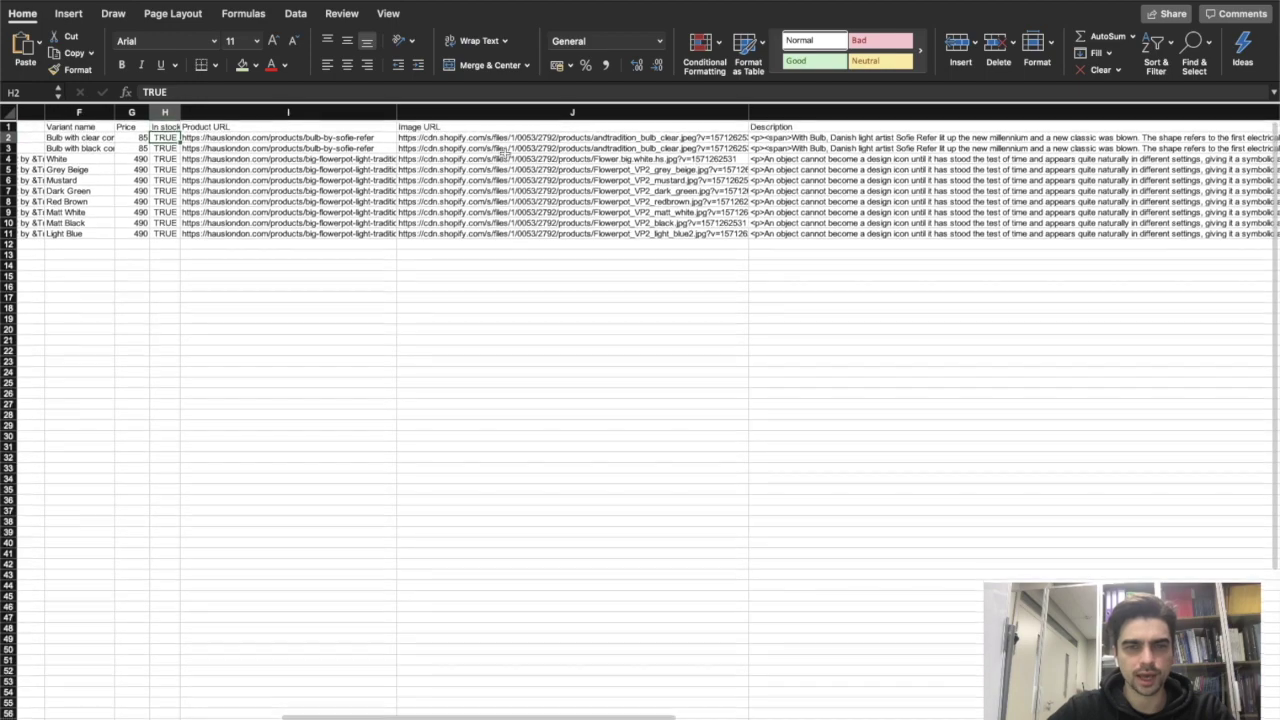
left_click(471, 148)
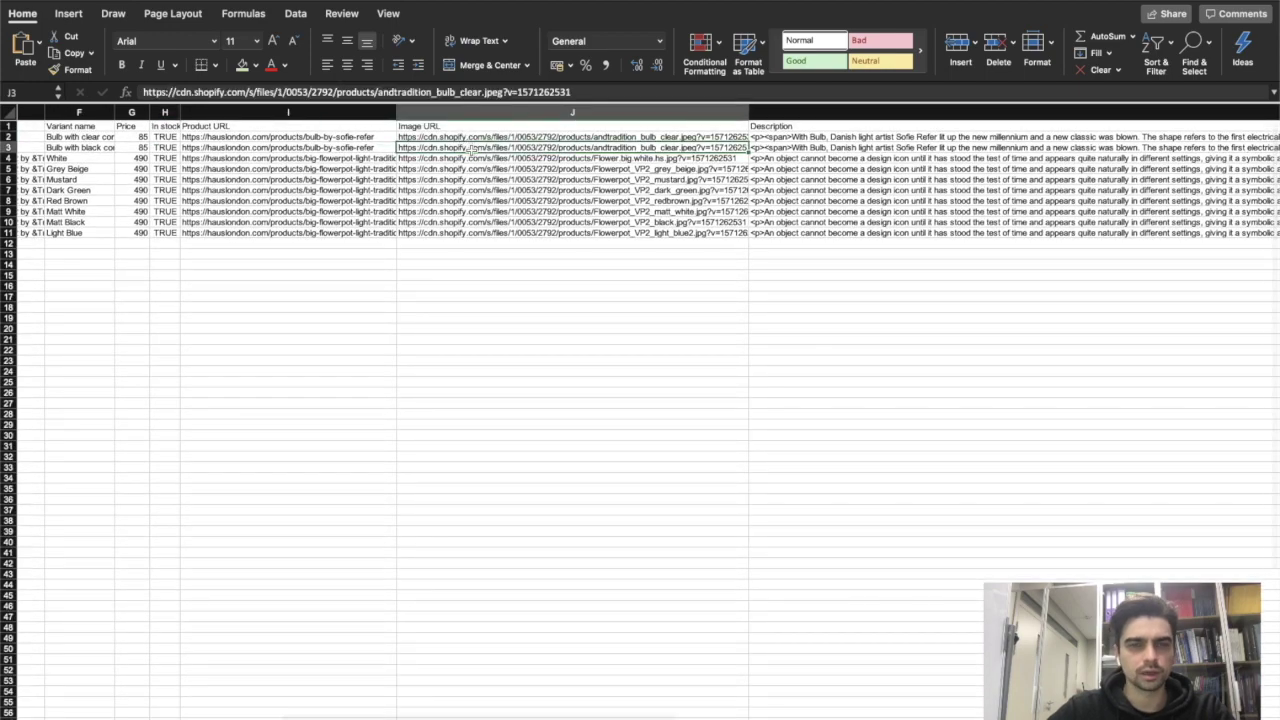
key("super+Tab")
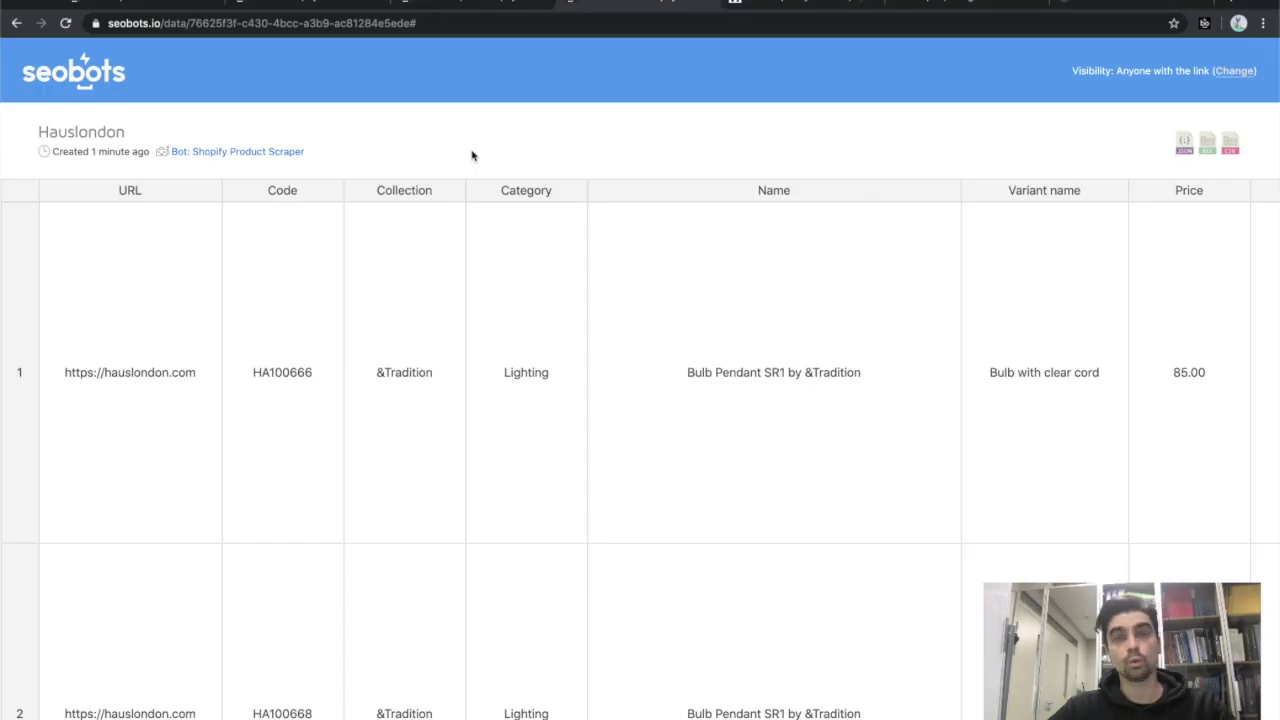